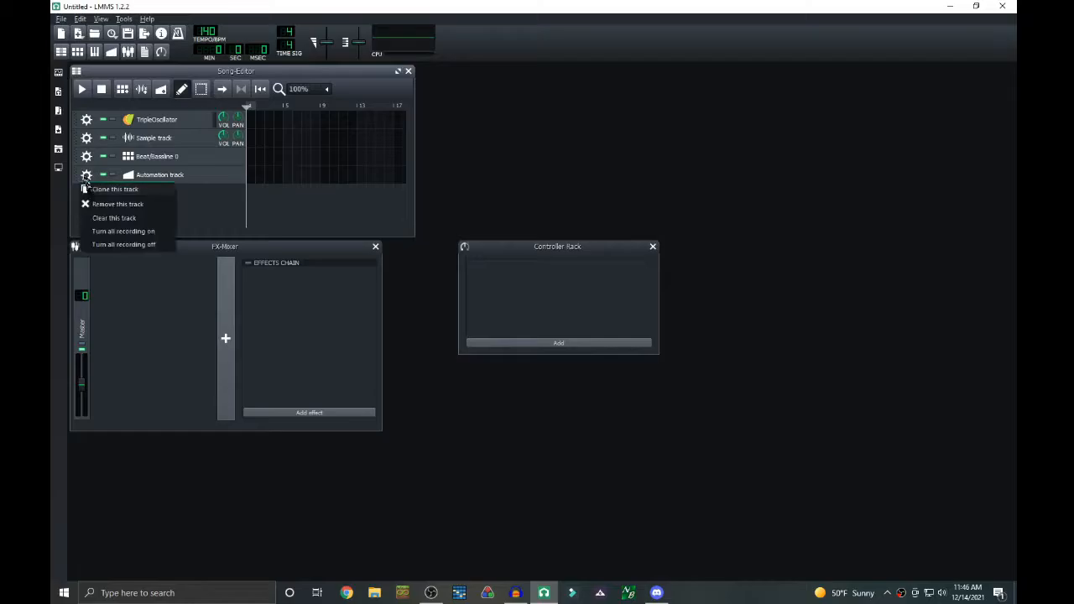
Remove the Automation track, the Sample track and the TripleOscillator track from the Song-Editor
{"action": "left_click", "coordinate": [94, 204]}
{"action": "left_click", "coordinate": [86, 138]}
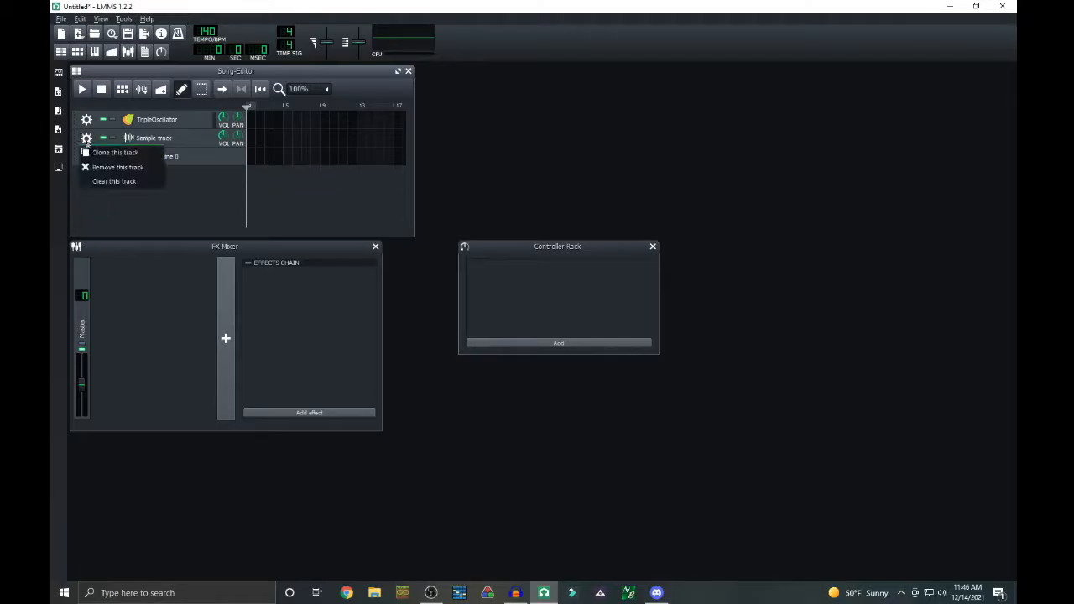
{"action": "left_click", "coordinate": [96, 166]}
{"action": "left_click", "coordinate": [85, 119]}
{"action": "left_click", "coordinate": [100, 149]}
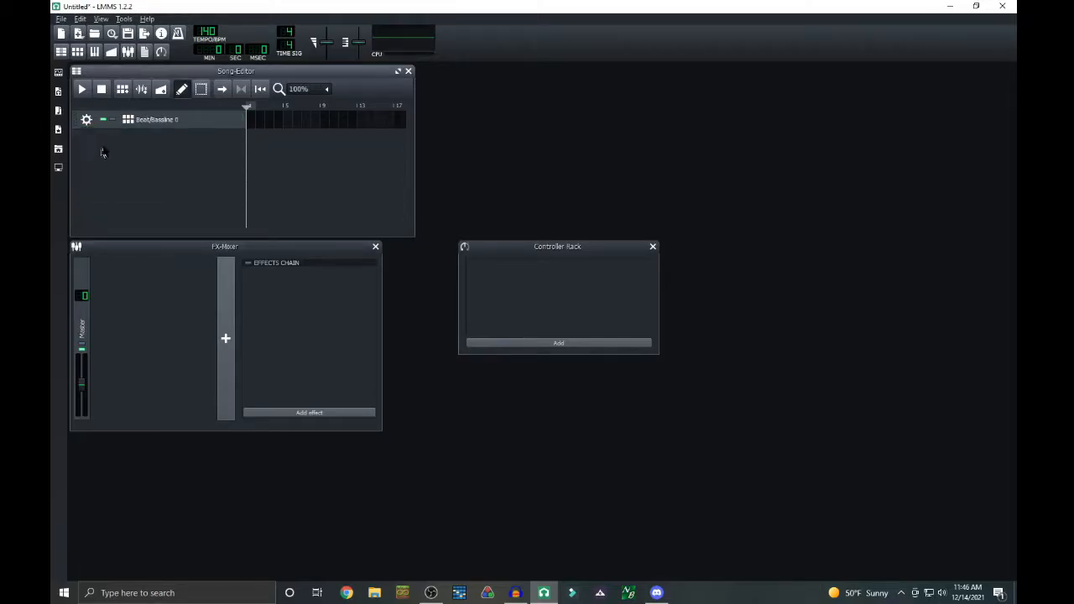
Add a pattern block at bar 1 of the Beat/Bassline 0 track
{"action": "left_click", "coordinate": [251, 122]}
{"action": "left_click", "coordinate": [342, 122]}
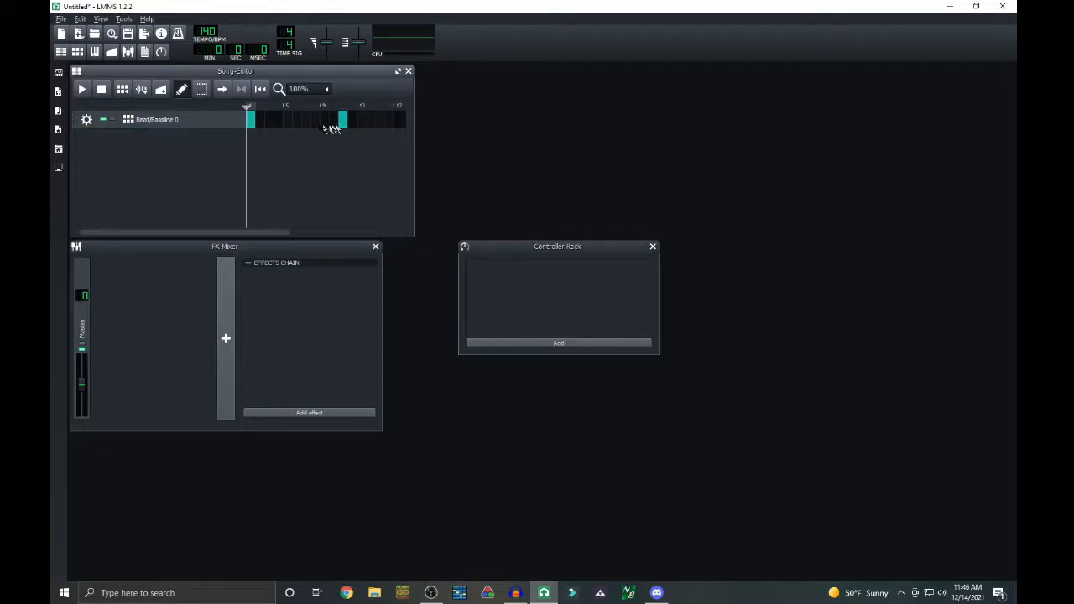
{"action": "left_click", "coordinate": [307, 123]}
{"action": "middle_click", "coordinate": [307, 123]}
{"action": "double_click", "coordinate": [341, 123]}
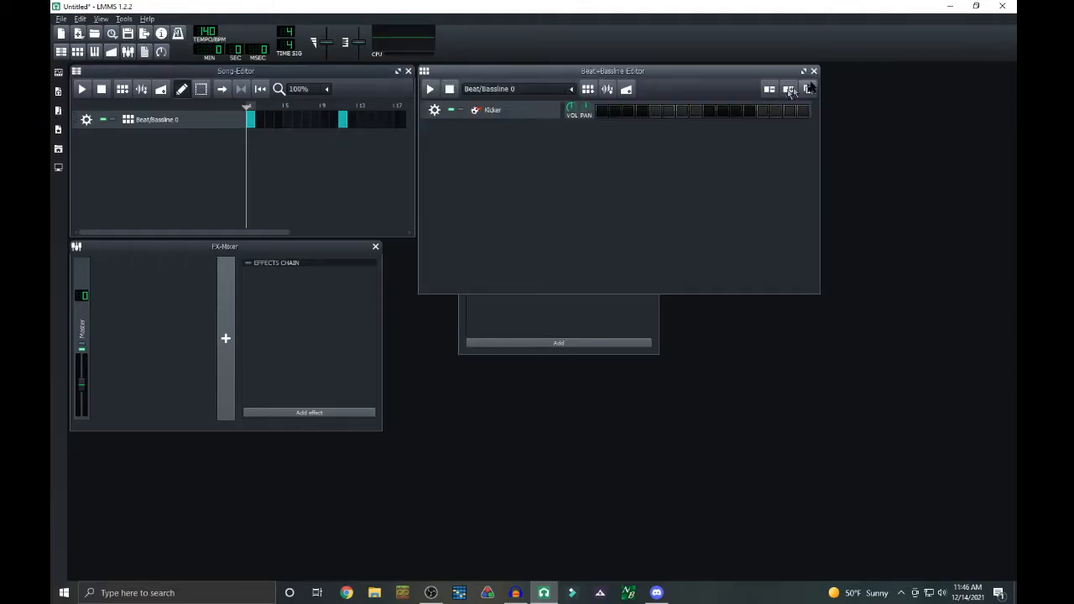
{"action": "left_click", "coordinate": [813, 71]}
{"action": "middle_click", "coordinate": [344, 123]}
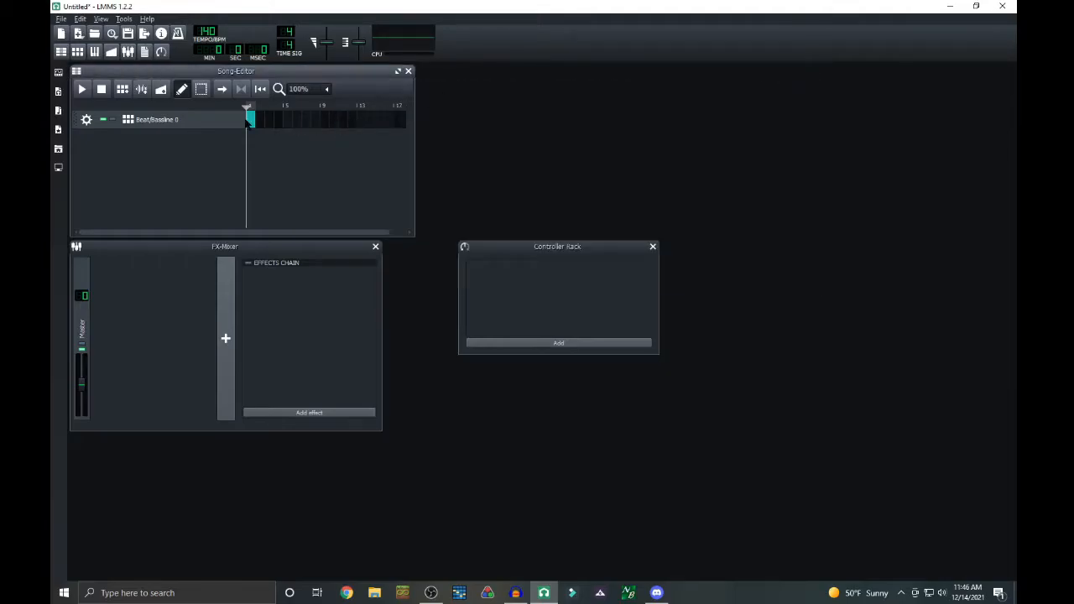
Open the Beat/Bassline 0 block for editing, remove its Kicker track and maximize the Beat+Bassline Editor
{"action": "double_click", "coordinate": [250, 120]}
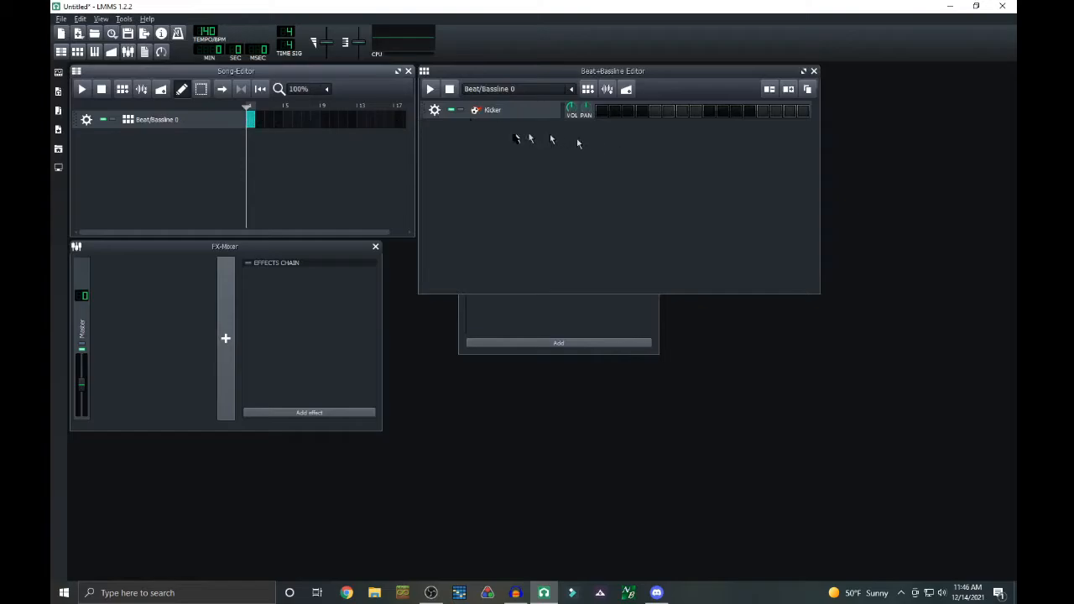
{"action": "left_click", "coordinate": [434, 110]}
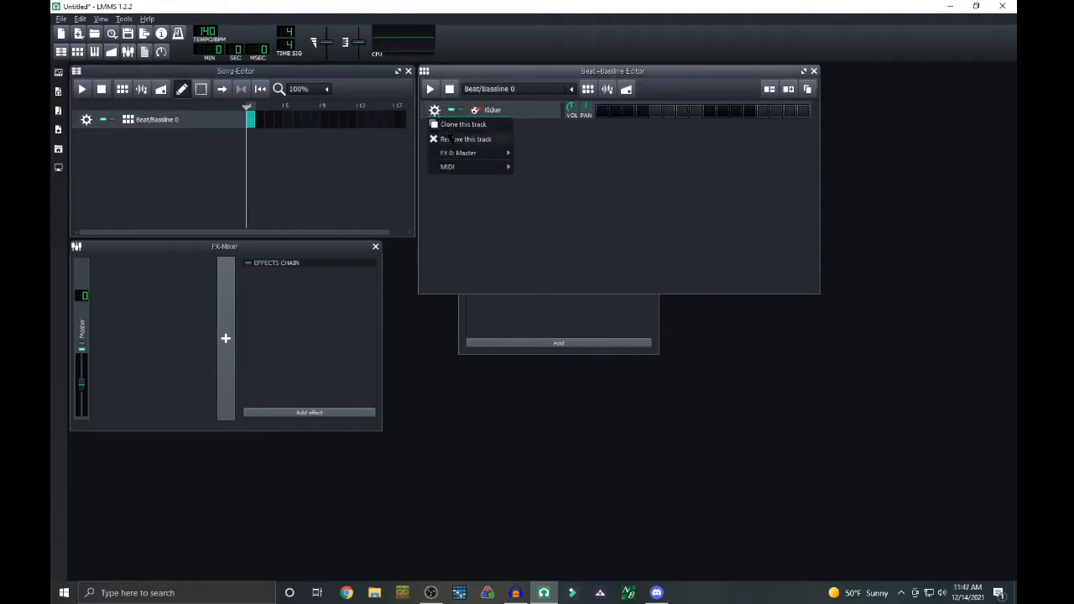
{"action": "left_click", "coordinate": [451, 139]}
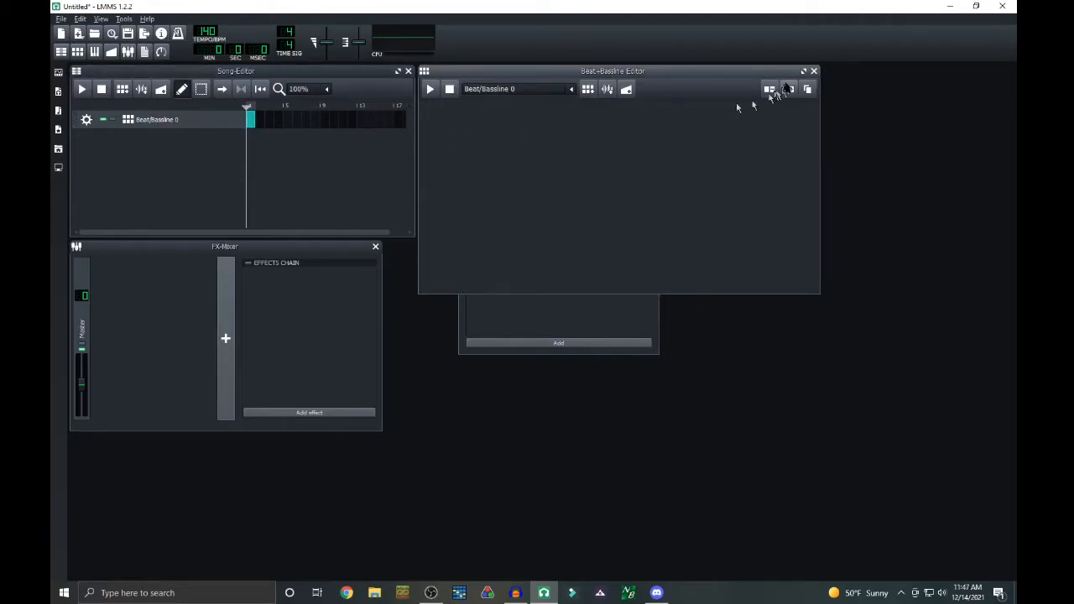
{"action": "left_click", "coordinate": [804, 72]}
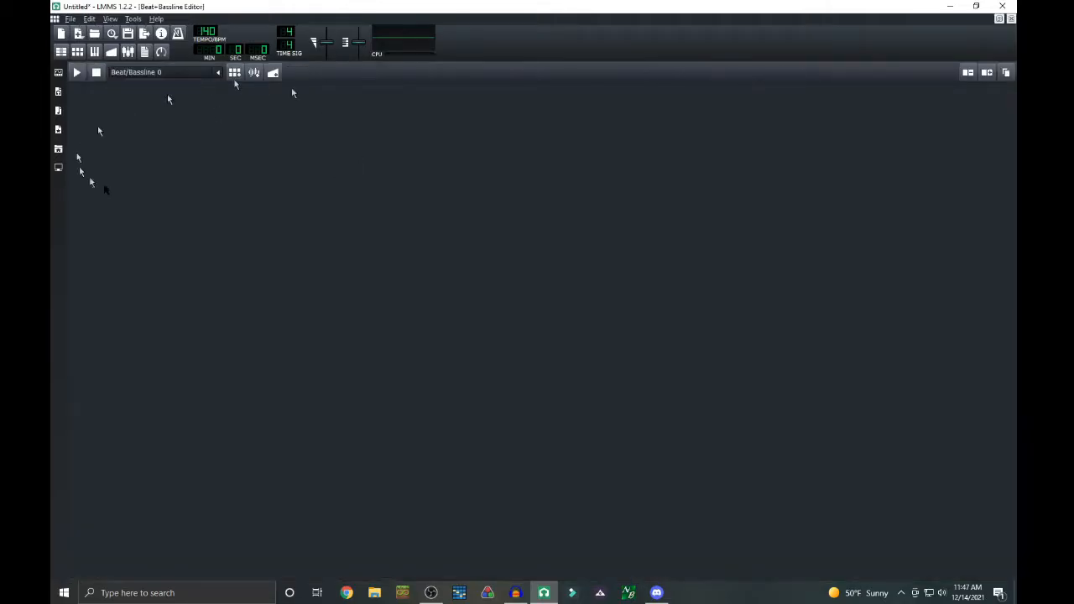
{"action": "left_click", "coordinate": [58, 110]}
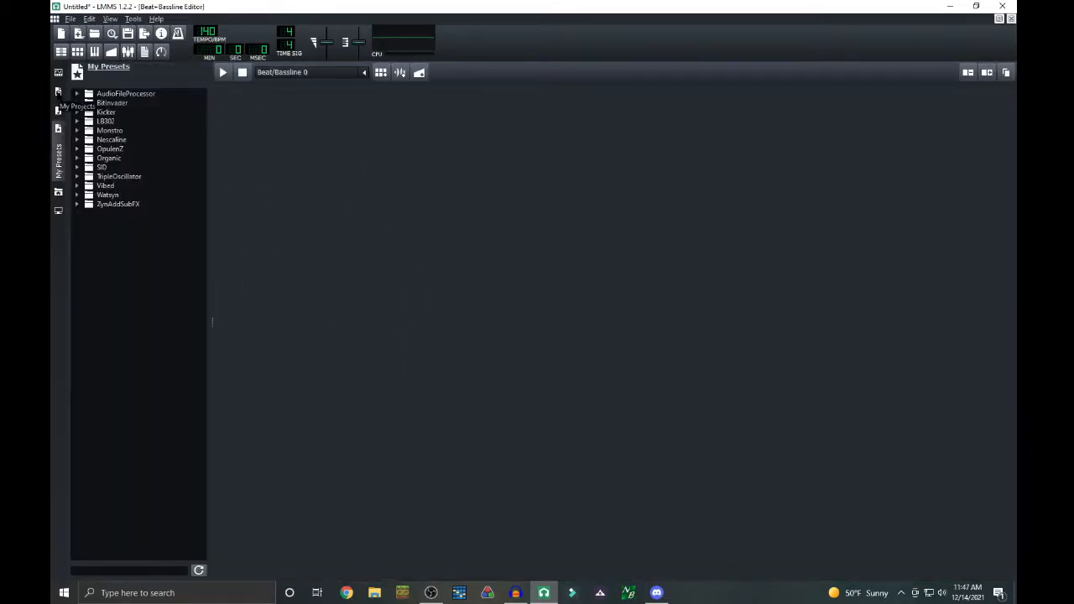
{"action": "left_click", "coordinate": [59, 176]}
{"action": "left_click", "coordinate": [58, 192]}
{"action": "left_click", "coordinate": [58, 213]}
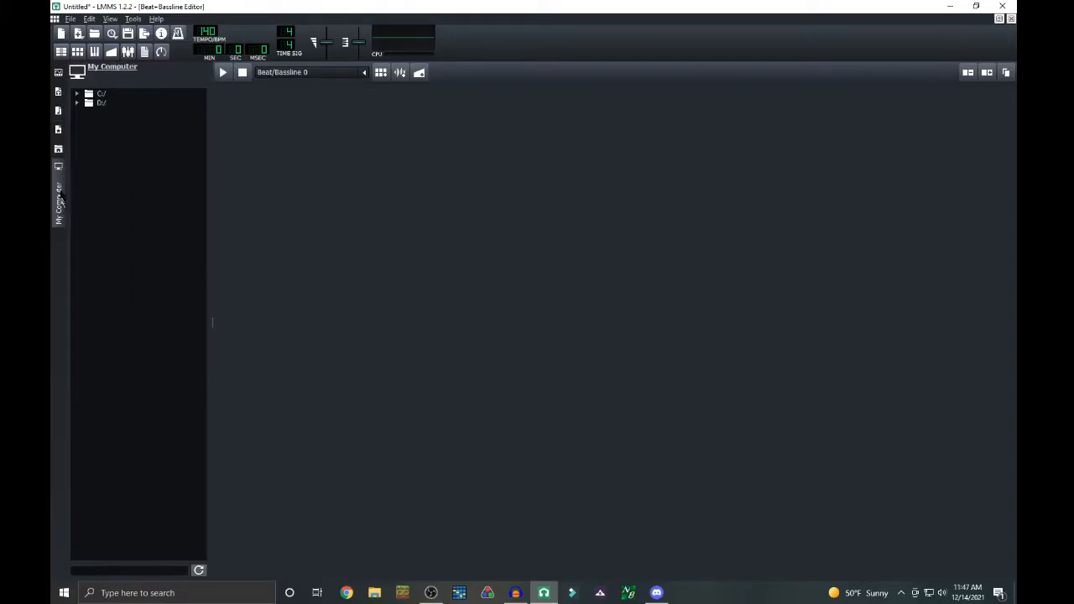
{"action": "left_click", "coordinate": [57, 93]}
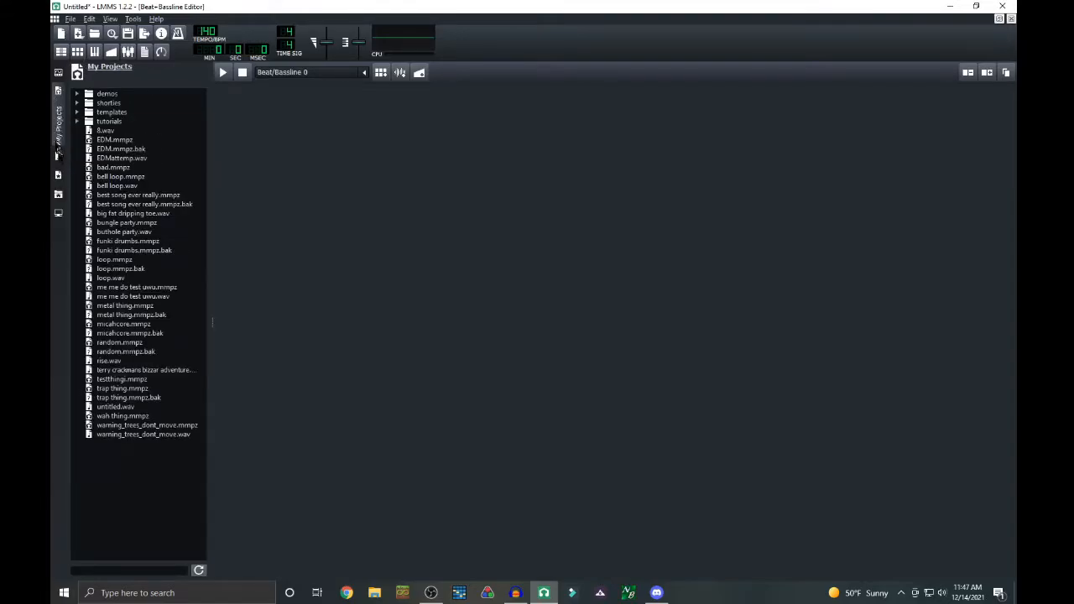
Show My Samples in the file browser, collapse the drums folder and search the samples for "kick"
{"action": "left_click", "coordinate": [58, 156]}
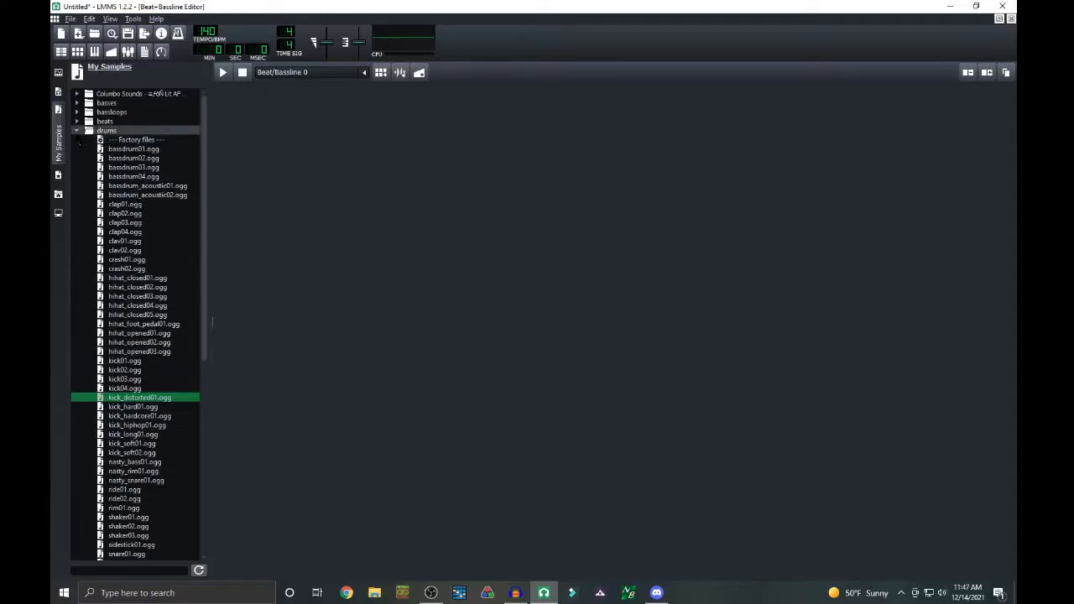
{"action": "left_click", "coordinate": [78, 131]}
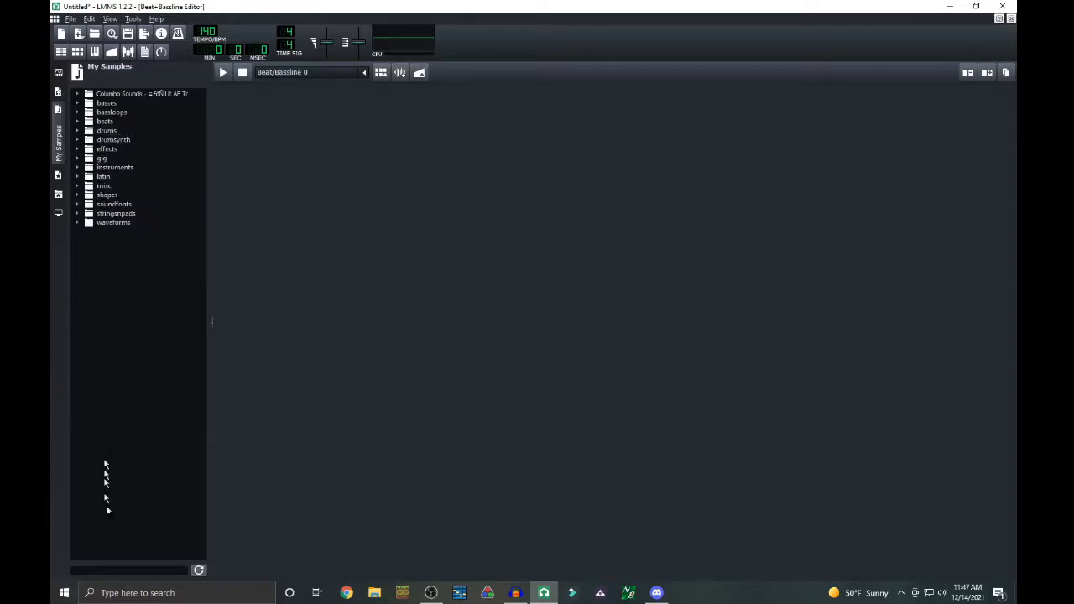
{"action": "left_click", "coordinate": [136, 569]}
{"action": "type", "text": "kick"}
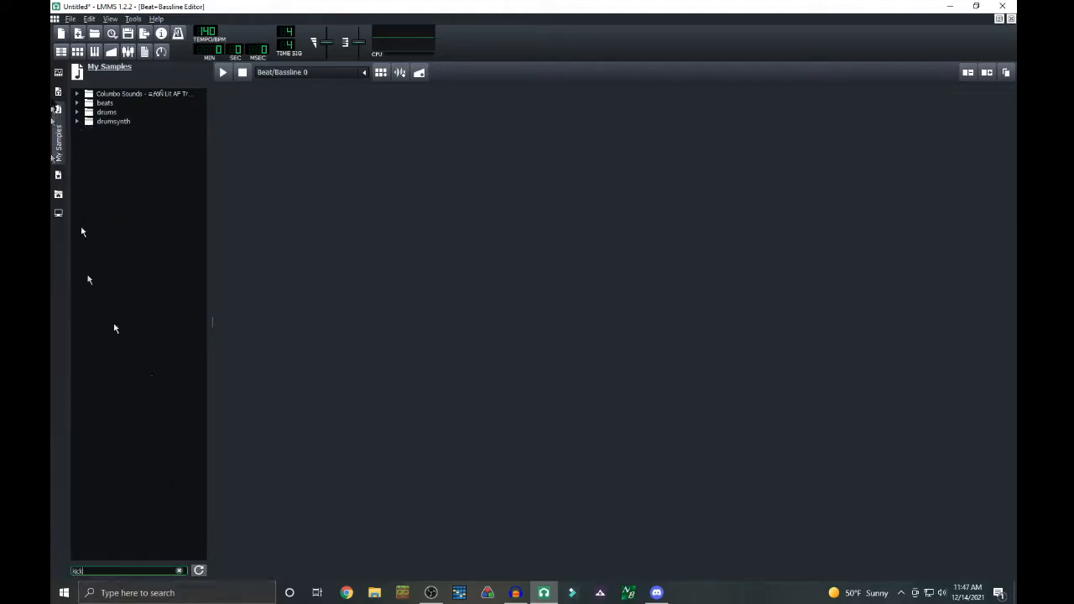
Audition several kick samples in the drums folder and add kick_hiphop01.ogg to the pattern as a track
{"action": "left_click", "coordinate": [77, 111]}
{"action": "left_click", "coordinate": [124, 149]}
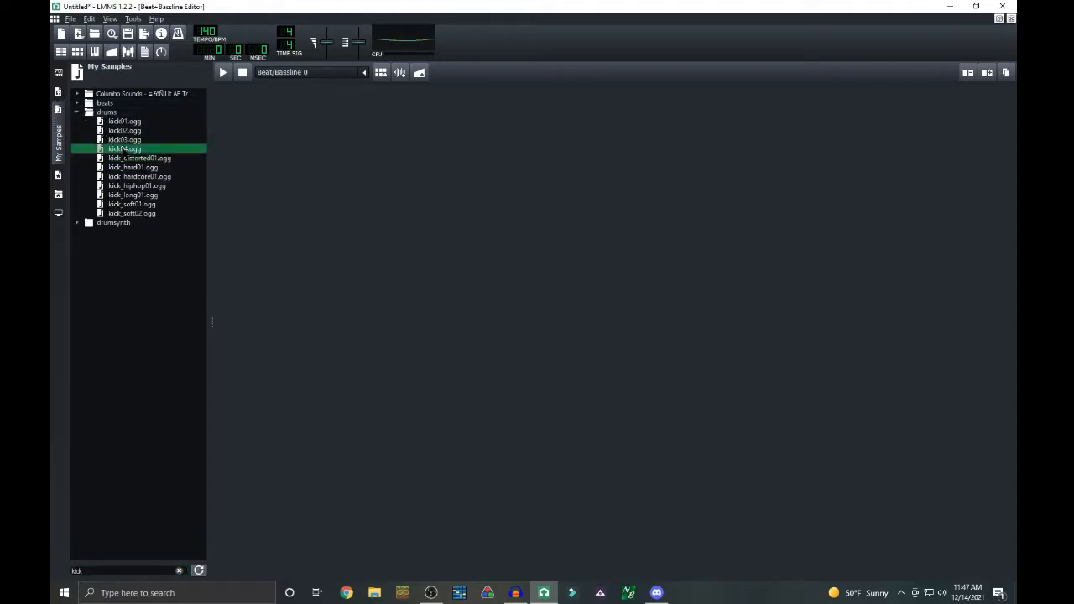
{"action": "left_click", "coordinate": [124, 122]}
{"action": "left_click", "coordinate": [127, 185]}
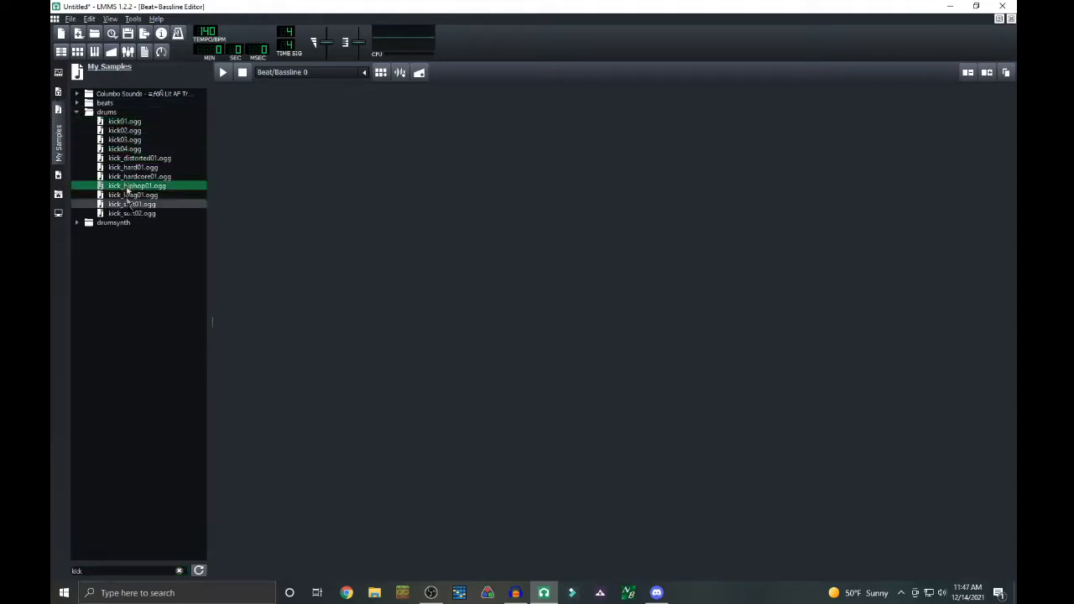
{"action": "left_click", "coordinate": [131, 214]}
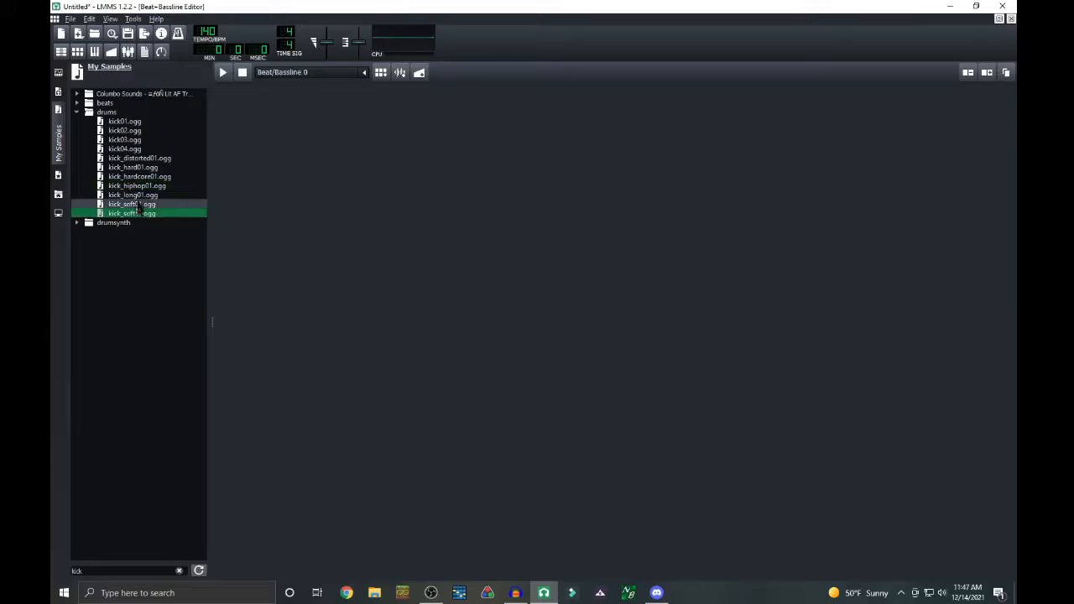
{"action": "left_click", "coordinate": [136, 185]}
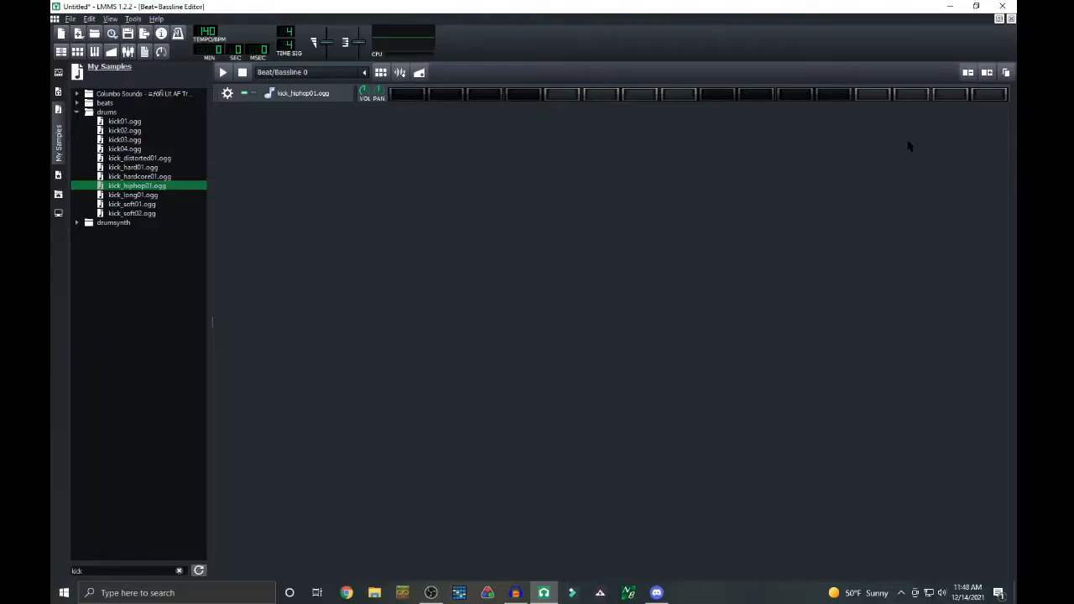
Try doubling the pattern to 32 steps, and remove the added steps again
{"action": "left_click", "coordinate": [987, 72]}
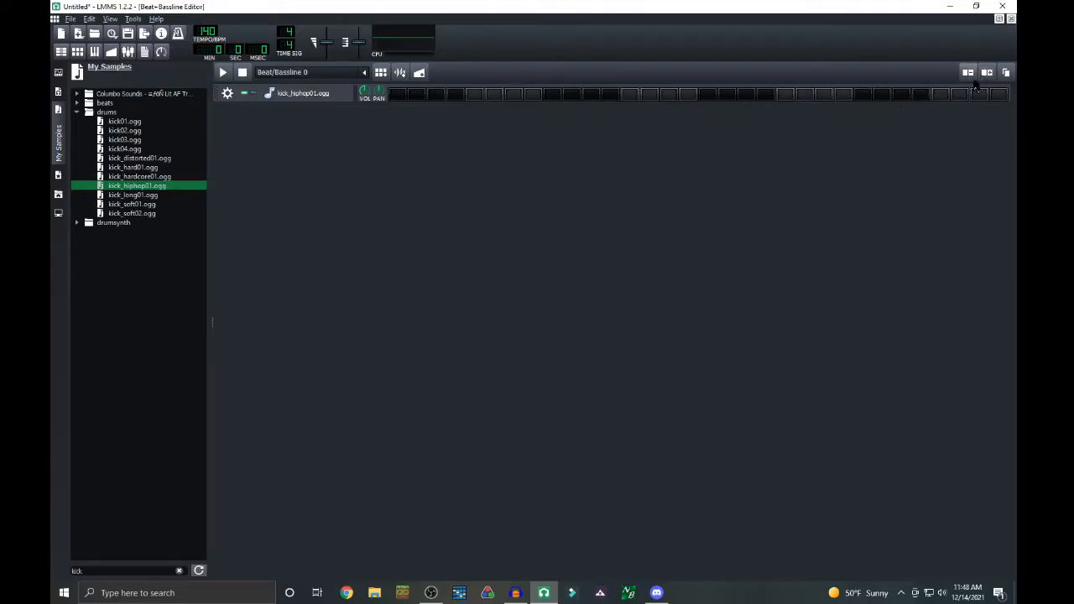
{"action": "left_click", "coordinate": [970, 73]}
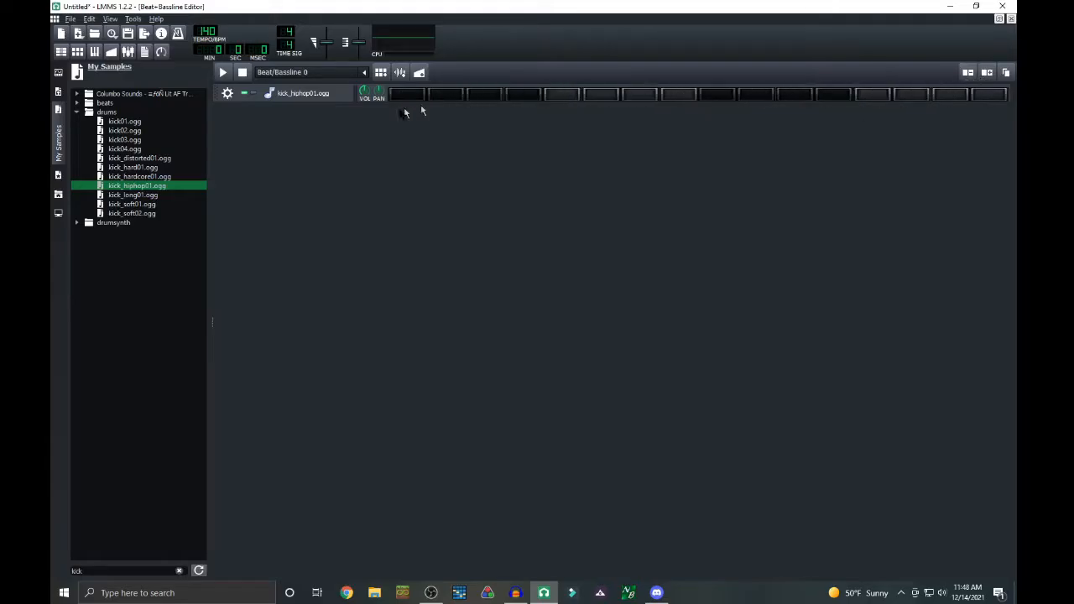
Restore the Beat+Bassline Editor to a floating window and reposition it and the FX-Mixer in the workspace
{"action": "left_click", "coordinate": [999, 18]}
{"action": "left_click_drag", "start_coordinate": [748, 74], "coordinate": [701, 116]}
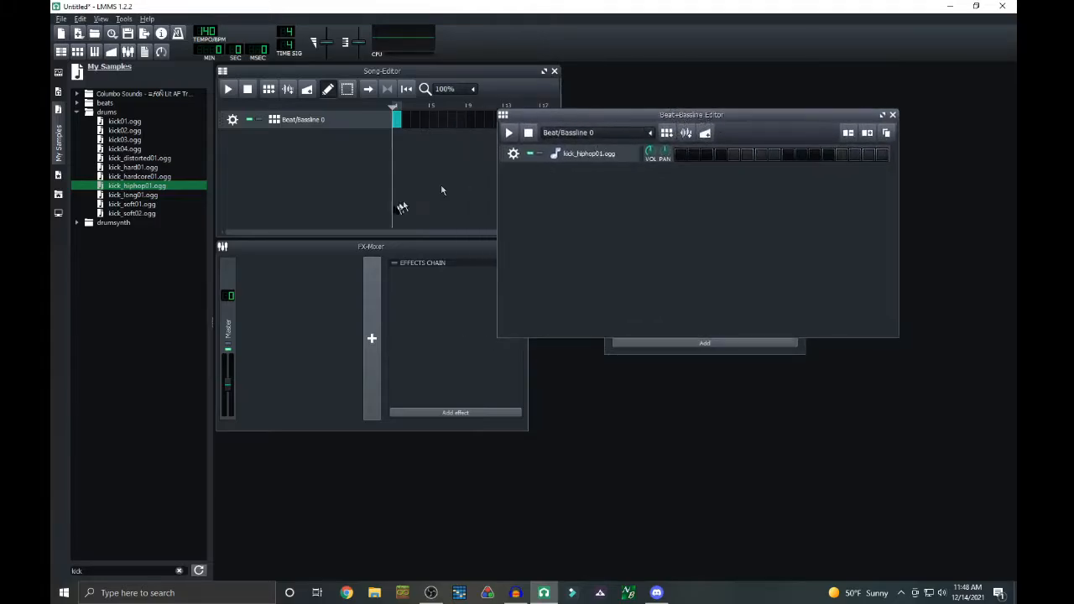
{"action": "left_click_drag", "start_coordinate": [384, 247], "coordinate": [395, 255]}
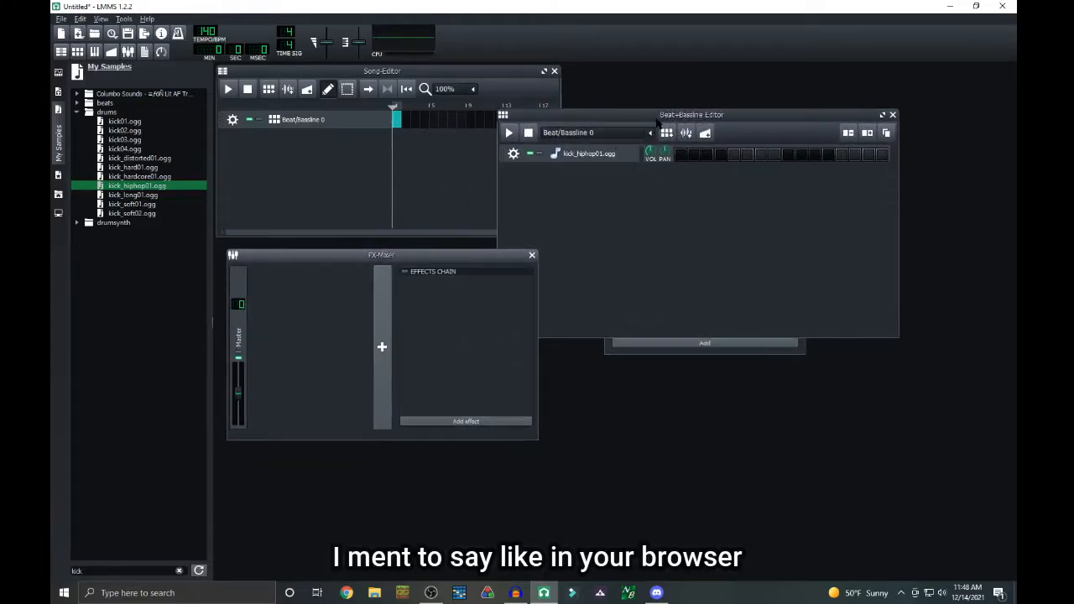
{"action": "left_click_drag", "start_coordinate": [658, 122], "coordinate": [633, 154]}
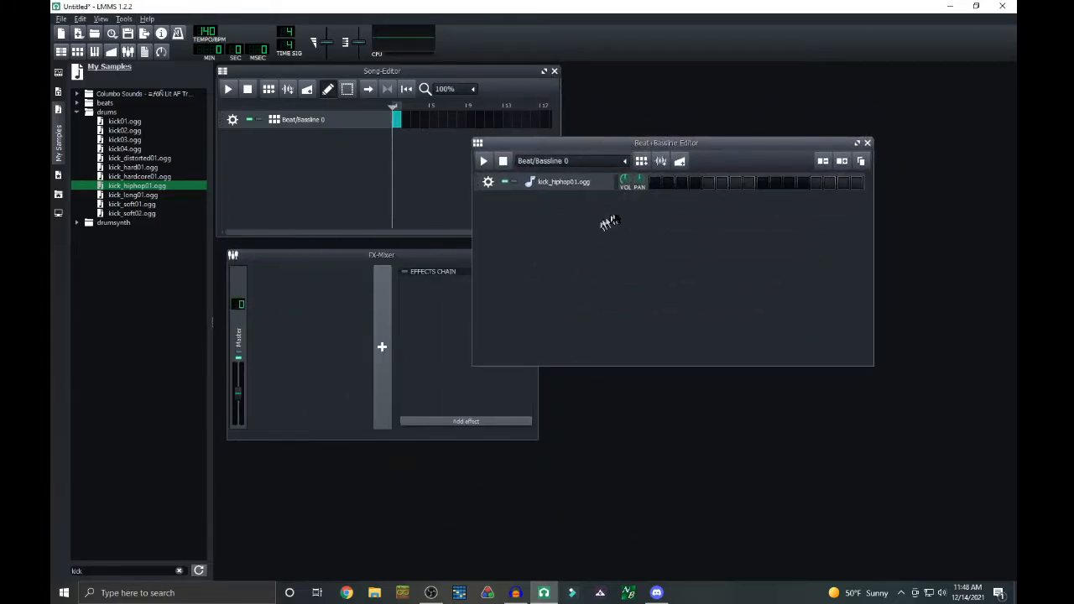
Place kick hits on steps 1, 5, 9 and 13 of the kick_hiphop01.ogg track
{"action": "left_click", "coordinate": [656, 183]}
{"action": "left_click", "coordinate": [710, 183]}
{"action": "left_click", "coordinate": [763, 183]}
{"action": "left_click", "coordinate": [816, 183]}
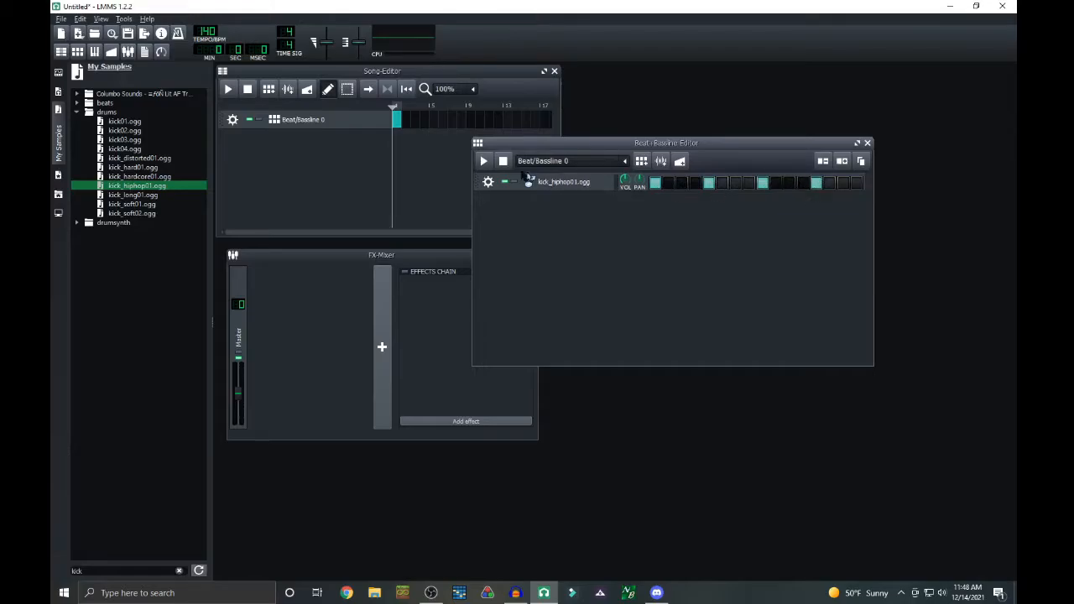
Play back the kick pattern, set the tempo to 120 BPM and play the pattern again
{"action": "left_click", "coordinate": [484, 162]}
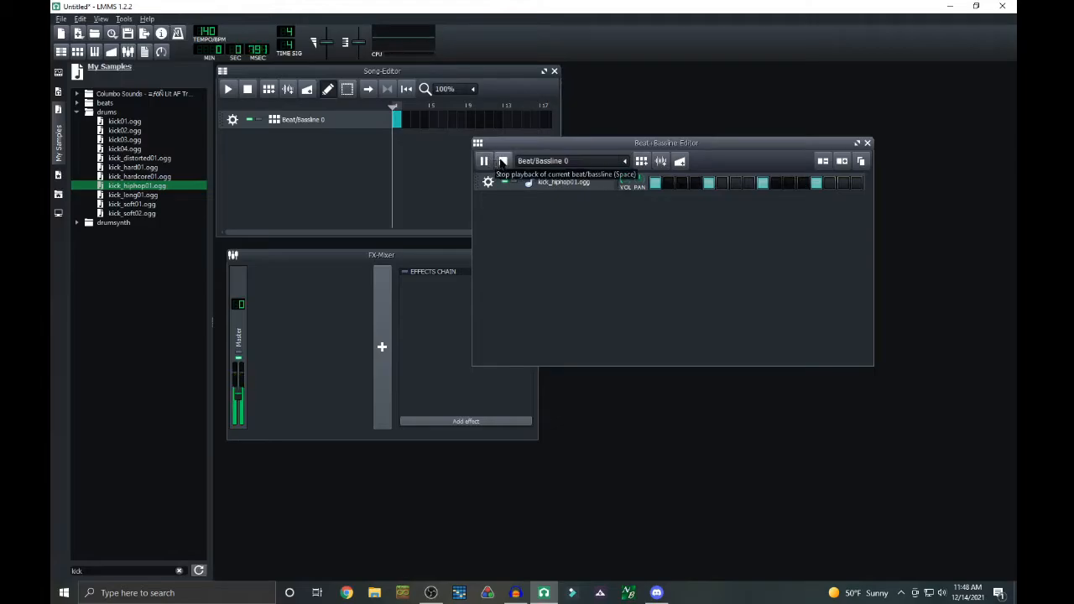
{"action": "left_click", "coordinate": [503, 161]}
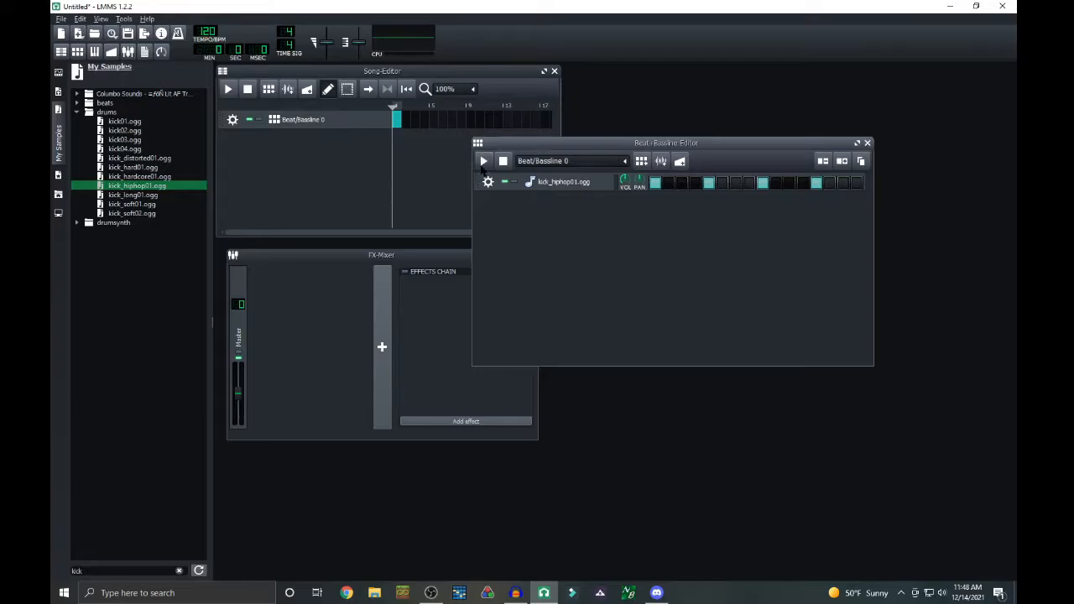
{"action": "left_click", "coordinate": [482, 164]}
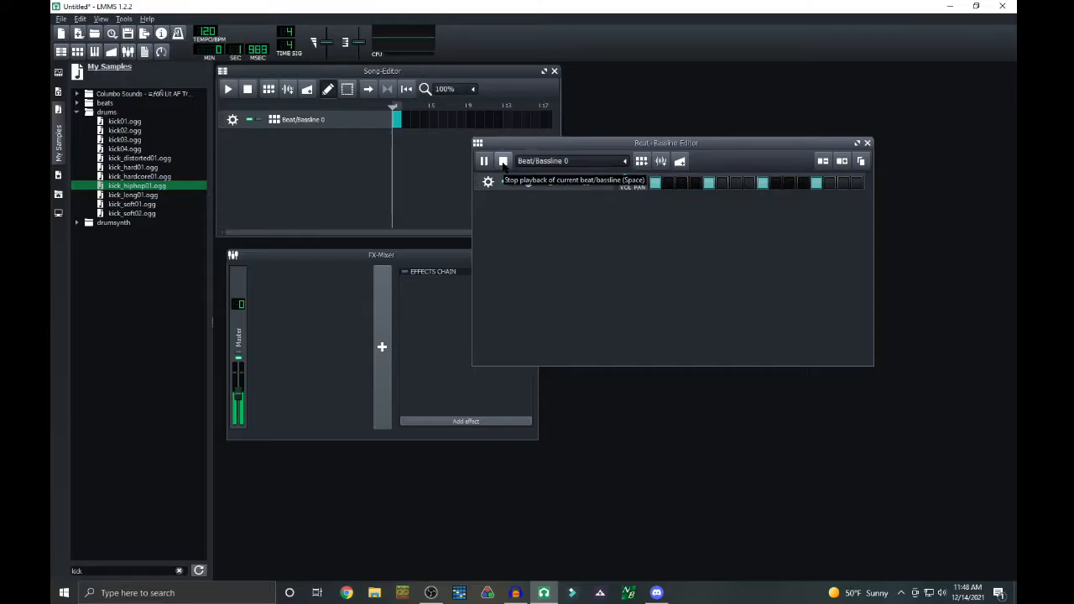
{"action": "left_click", "coordinate": [503, 162]}
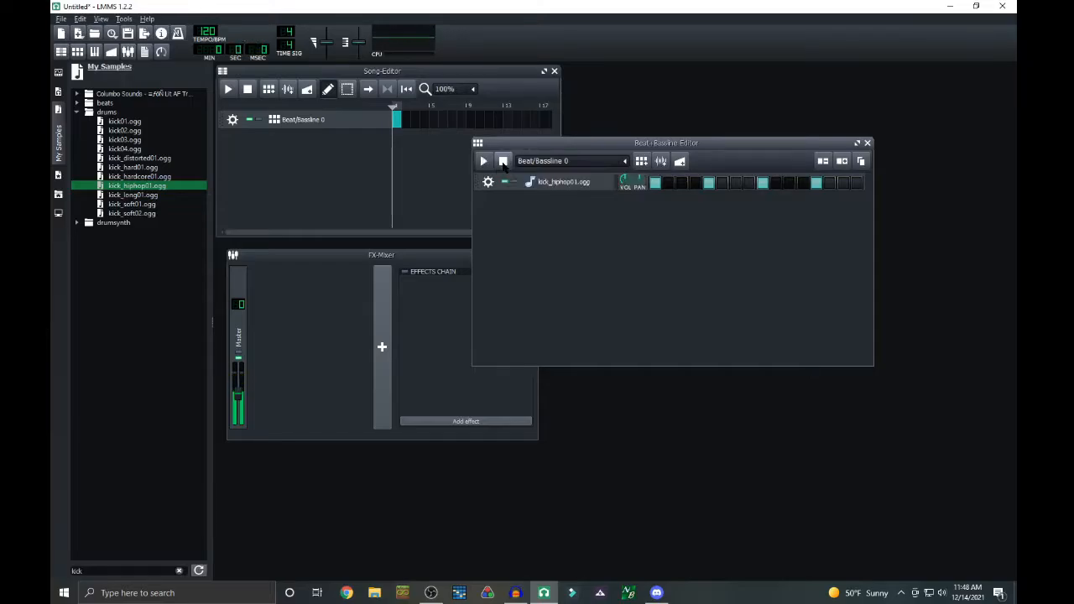
Search the samples for "snare" and add snare_acoustic01.ogg to the pattern as a track
{"action": "left_click", "coordinate": [179, 570]}
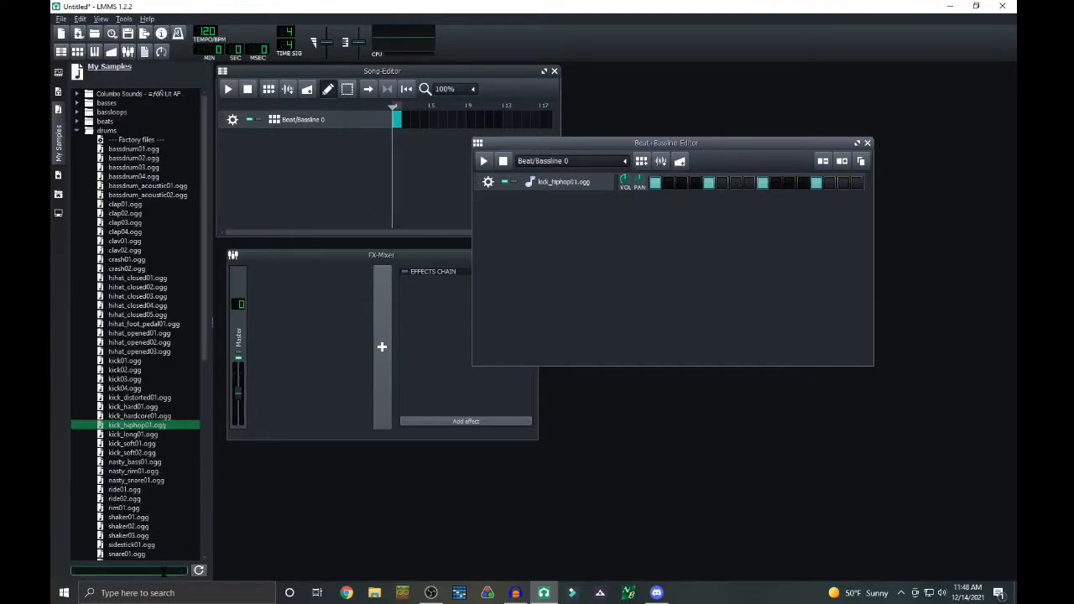
{"action": "type", "text": "snare"}
{"action": "double_click", "coordinate": [125, 195]}
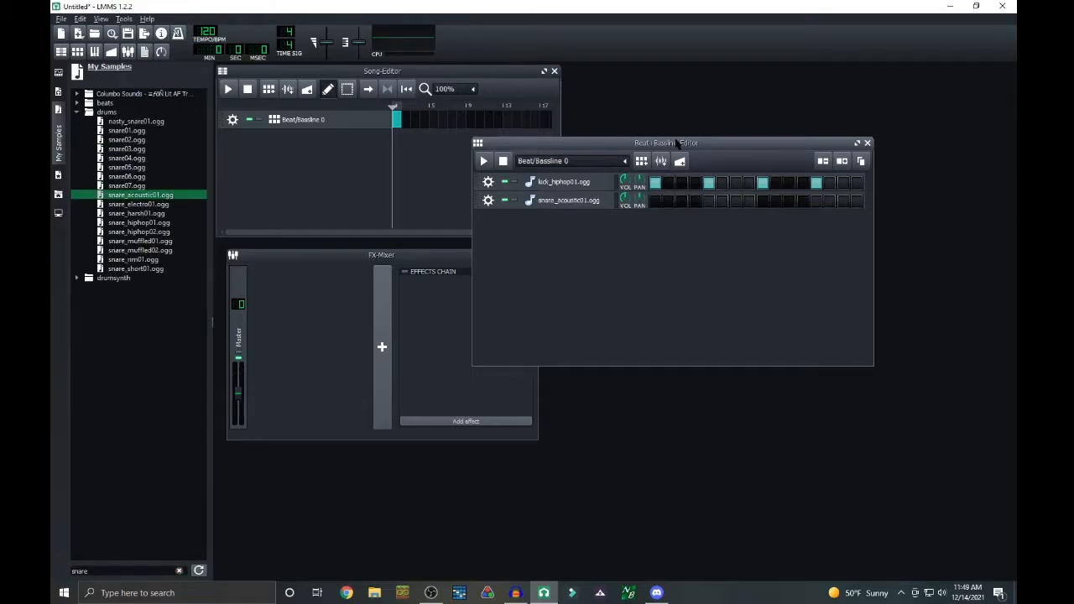
Place snare hits on steps 5 and 13 of the snare_acoustic01.ogg track and play back the pattern
{"action": "left_click", "coordinate": [708, 205]}
{"action": "left_click", "coordinate": [483, 161]}
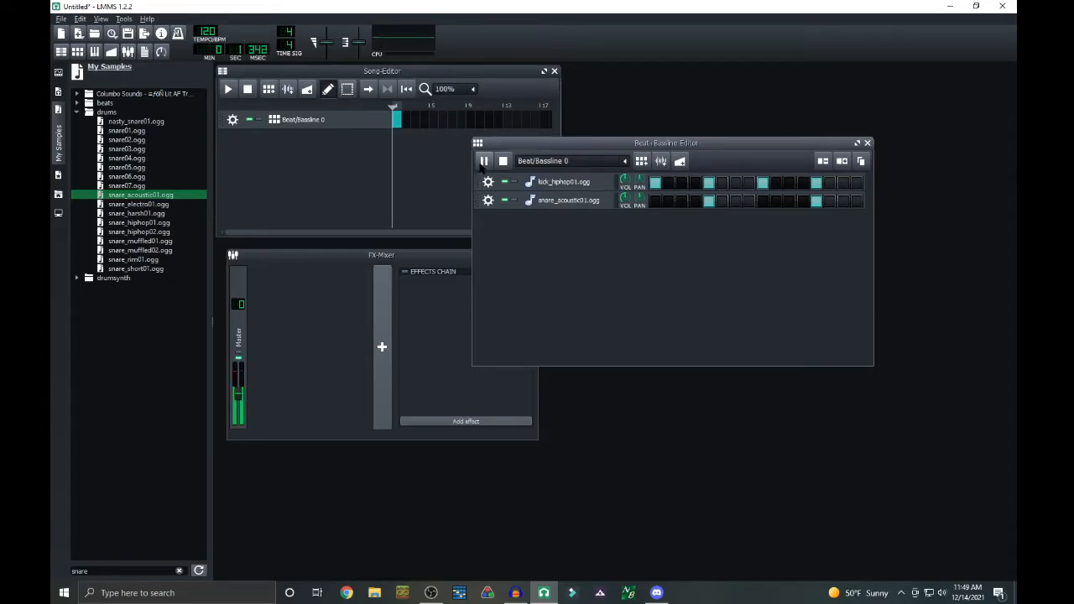
{"action": "left_click", "coordinate": [502, 161]}
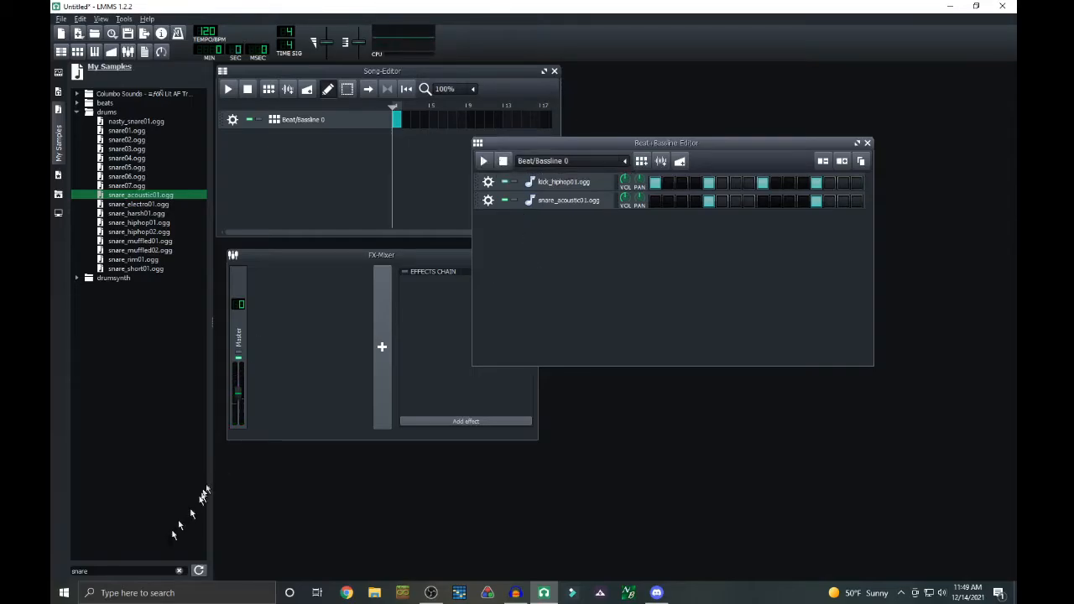
Search the samples for "open", audition hihat_opened01.ogg and add hihat_opened02.ogg to the pattern as a track
{"action": "double_click", "coordinate": [159, 569]}
{"action": "type", "text": "open"}
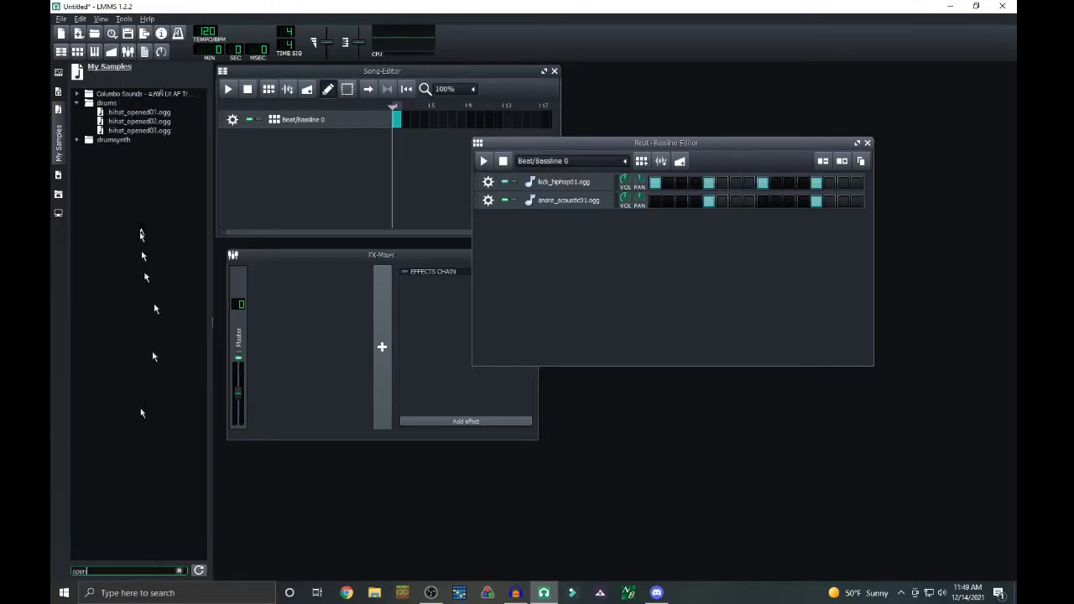
{"action": "left_click", "coordinate": [142, 112]}
{"action": "left_click_drag", "start_coordinate": [149, 121], "coordinate": [676, 247]}
Place open hi-hat hits on steps 3, 7, 11 and 15 of the hihat_opened02.ogg track and play back the pattern
{"action": "left_click", "coordinate": [683, 223]}
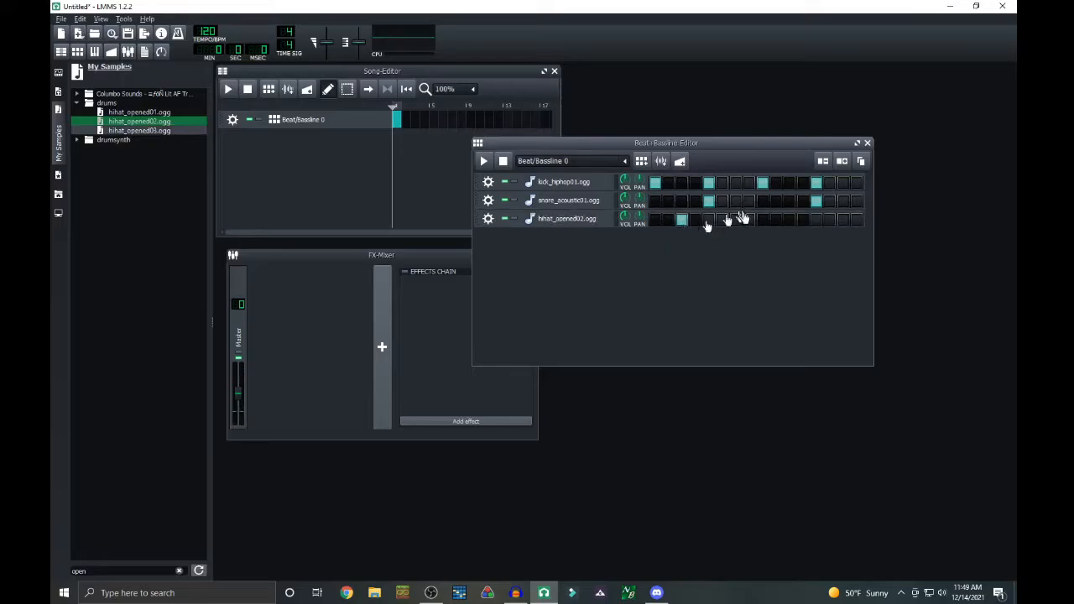
{"action": "left_click", "coordinate": [737, 222]}
{"action": "left_click", "coordinate": [789, 223]}
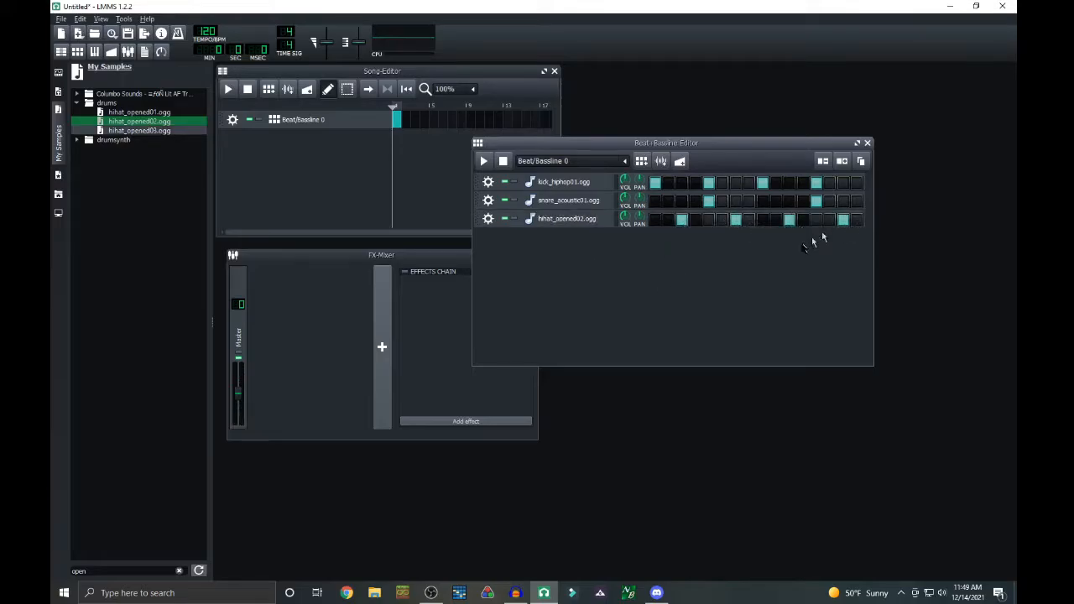
{"action": "left_click", "coordinate": [484, 161]}
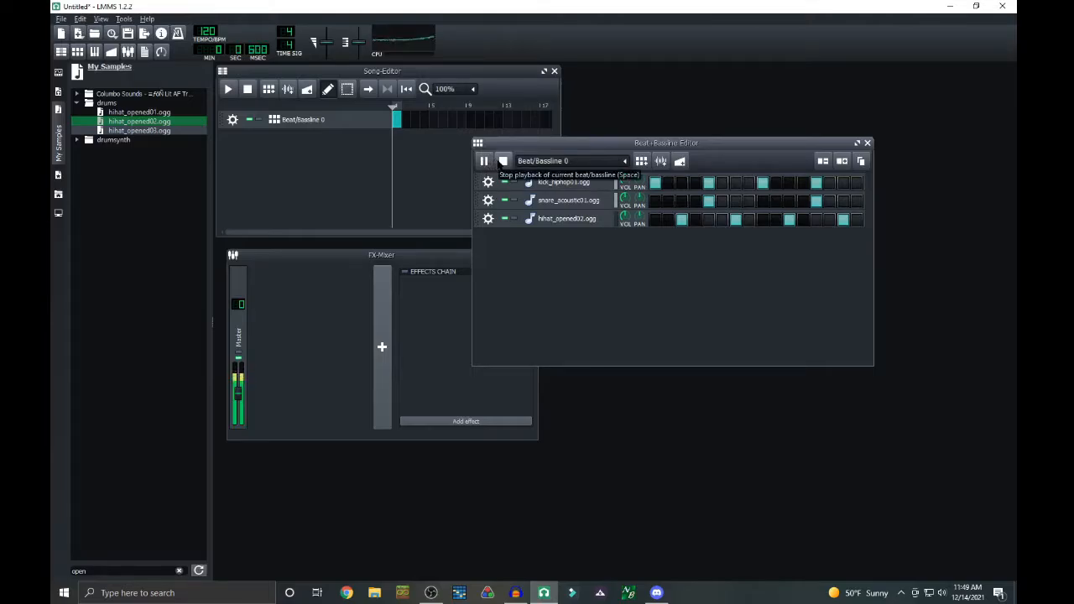
{"action": "left_click", "coordinate": [503, 162]}
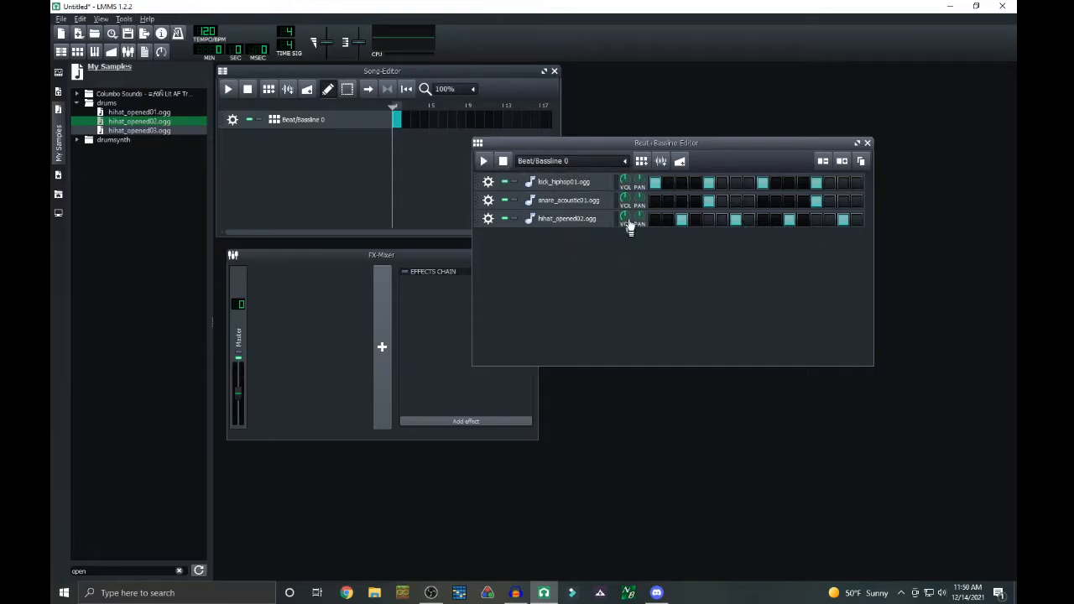
Lower the volume of the hihat_opened02.ogg track and play the pattern again
{"action": "left_click_drag", "start_coordinate": [628, 222], "coordinate": [627, 261]}
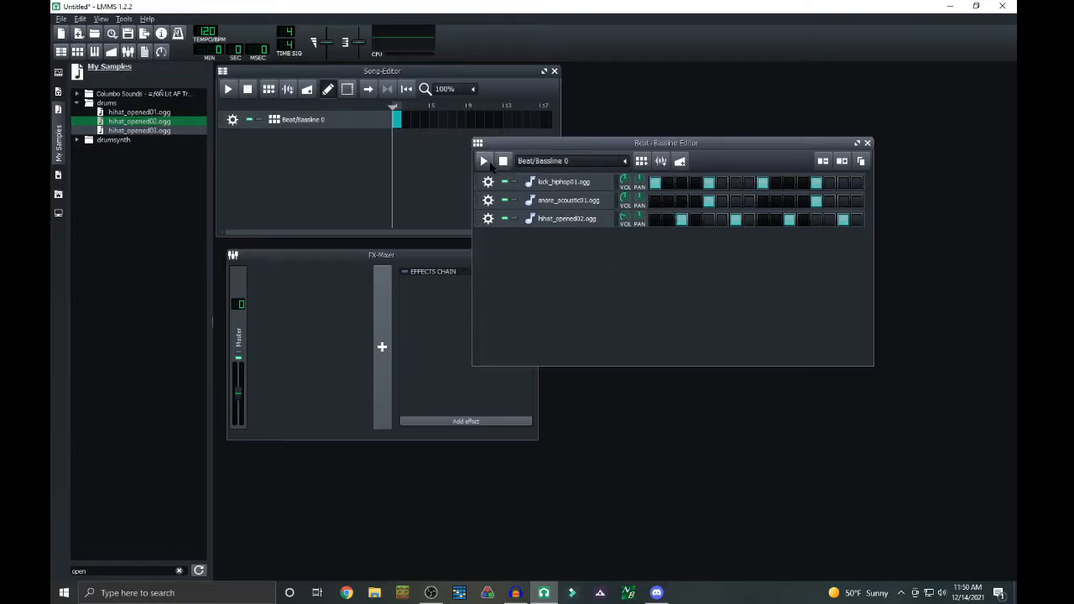
{"action": "left_click", "coordinate": [486, 161]}
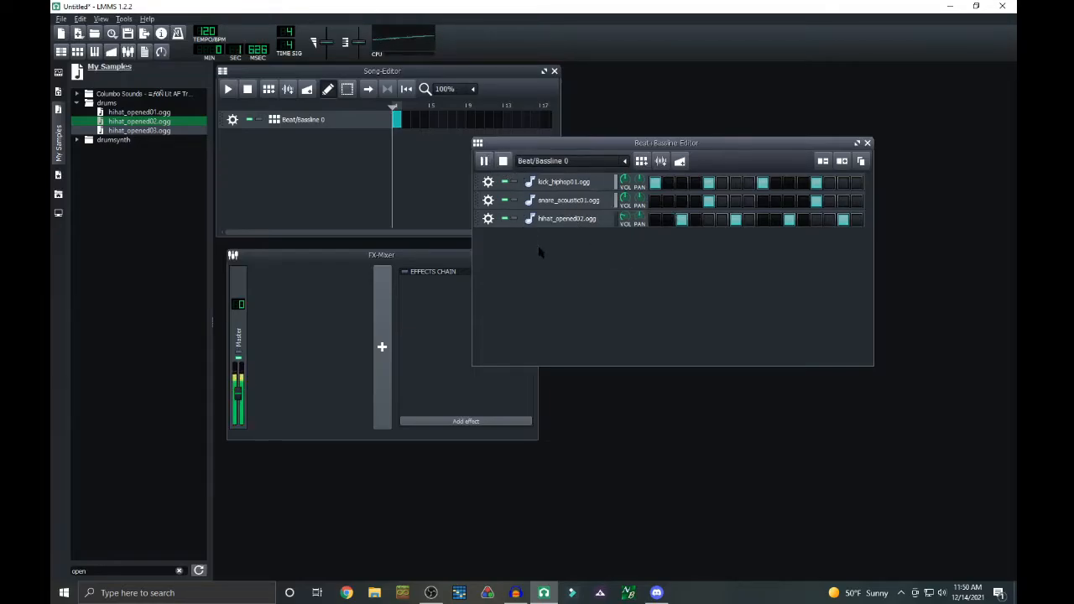
{"action": "key", "text": "space"}
Search the samples for "hat", add hihat_closed01.ogg as a track with hits on steps 10 and 12, and adjust its volume during playback
{"action": "left_click", "coordinate": [179, 571]}
{"action": "type", "text": "hat"}
{"action": "double_click", "coordinate": [138, 122]}
{"action": "left_click", "coordinate": [484, 161]}
{"action": "left_click", "coordinate": [777, 239]}
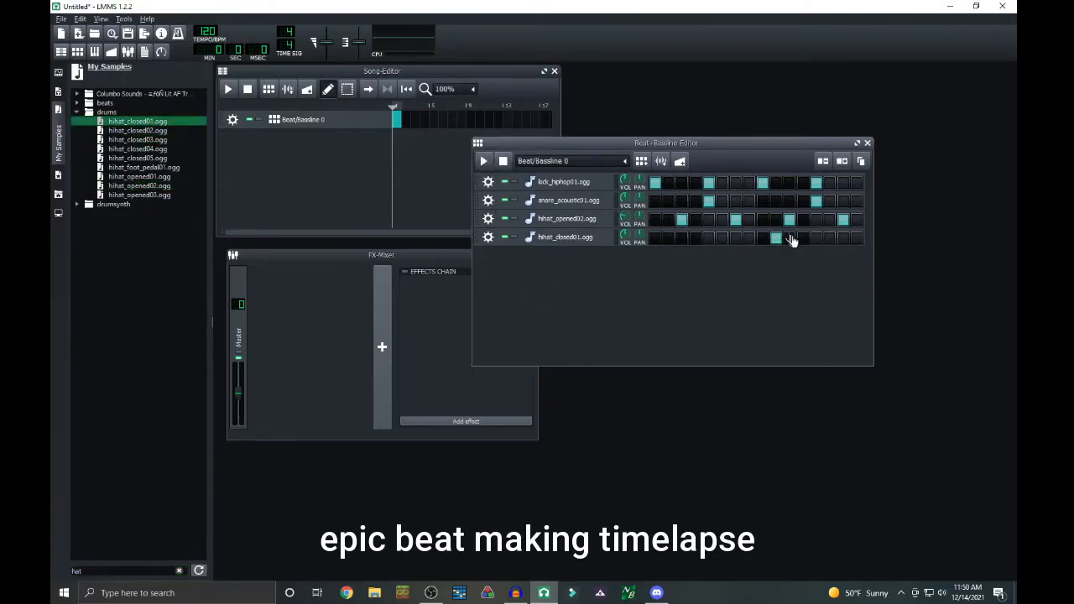
{"action": "left_click", "coordinate": [803, 238]}
{"action": "left_click_drag", "start_coordinate": [626, 236], "coordinate": [630, 242]}
Clone the pattern's steps to extend it to 32 steps, maximize the Beat+Bassline Editor and stop playback
{"action": "left_click", "coordinate": [842, 161]}
{"action": "left_click", "coordinate": [504, 161]}
{"action": "left_click", "coordinate": [823, 161]}
{"action": "left_click", "coordinate": [861, 161]}
{"action": "left_click", "coordinate": [858, 142]}
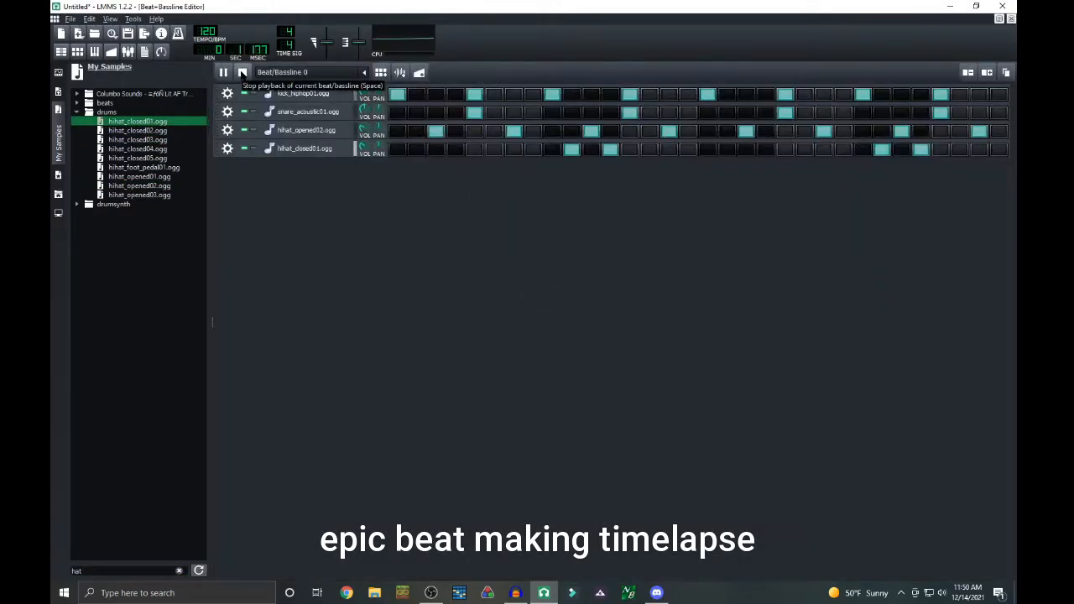
{"action": "left_click", "coordinate": [243, 73]}
Search the samples for "cras" and try out crash02.ogg as a track in the pattern
{"action": "left_click_drag", "start_coordinate": [89, 571], "coordinate": [52, 571]}
{"action": "type", "text": "cra"}
{"action": "double_click", "coordinate": [127, 121]}
{"action": "left_click", "coordinate": [223, 73]}
{"action": "left_click", "coordinate": [242, 73]}
{"action": "left_click", "coordinate": [227, 167]}
{"action": "left_click", "coordinate": [268, 193]}
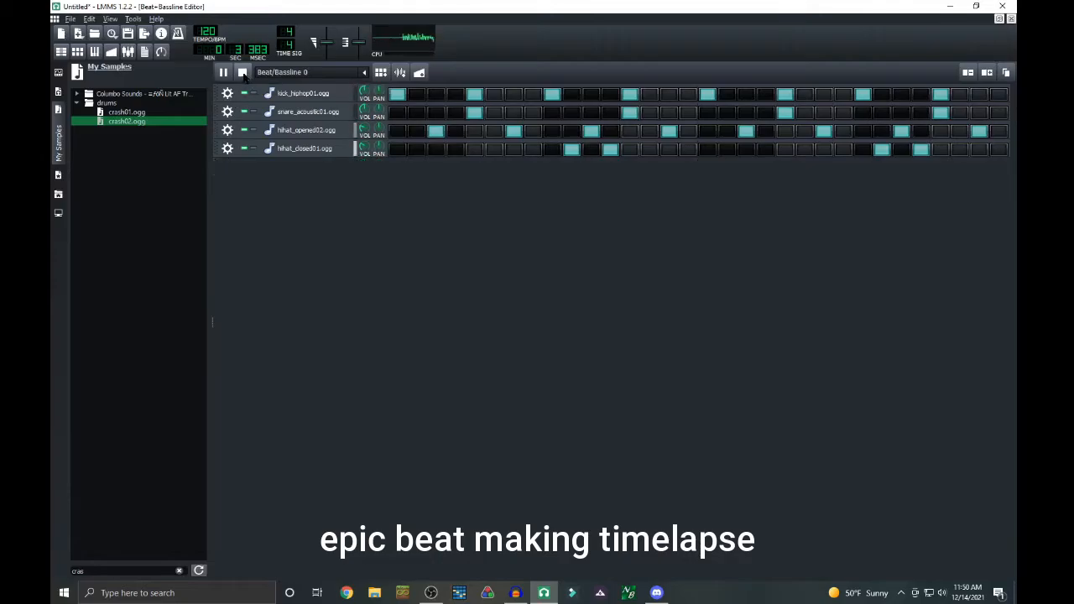
Search the samples for "tom" and add tom_hi01.ogg and tom_low01.ogg to the pattern, without keeping tom_mid01.ogg
{"action": "double_click", "coordinate": [152, 571]}
{"action": "type", "text": "tom"}
{"action": "double_click", "coordinate": [129, 149]}
{"action": "double_click", "coordinate": [131, 158]}
{"action": "double_click", "coordinate": [132, 168]}
{"action": "left_click", "coordinate": [227, 204]}
Place tom_low01.ogg hits on steps 30 and 31 and a tom_hi01.ogg hit on step 32, and play the pattern
{"action": "left_click", "coordinate": [959, 186]}
{"action": "left_click", "coordinate": [980, 186]}
{"action": "left_click", "coordinate": [999, 168]}
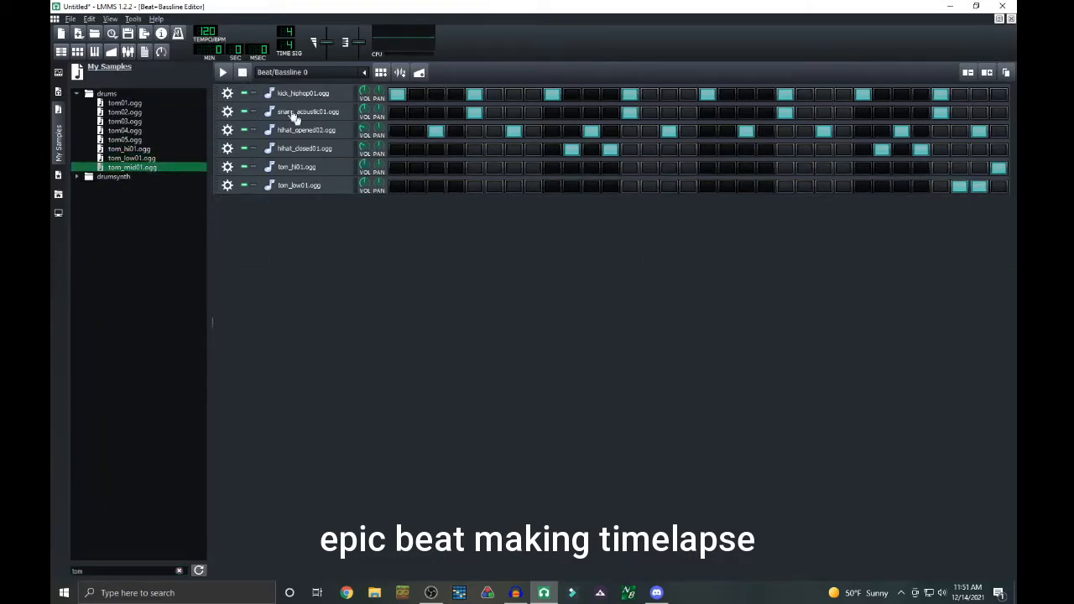
{"action": "left_click", "coordinate": [224, 73]}
Rearrange the tom hits to a single hit on step 31 of tom_hi01.ogg and on step 32 of tom_low01.ogg
{"action": "left_click", "coordinate": [960, 186]}
{"action": "left_click", "coordinate": [980, 186]}
{"action": "left_click", "coordinate": [998, 186]}
{"action": "left_click", "coordinate": [979, 168]}
{"action": "left_click", "coordinate": [999, 168]}
Lower the volume of both tom tracks, tom_low01.ogg to about 67%, and adjust the toms' panning
{"action": "left_click_drag", "start_coordinate": [365, 165], "coordinate": [370, 185]}
{"action": "left_click_drag", "start_coordinate": [365, 183], "coordinate": [369, 204]}
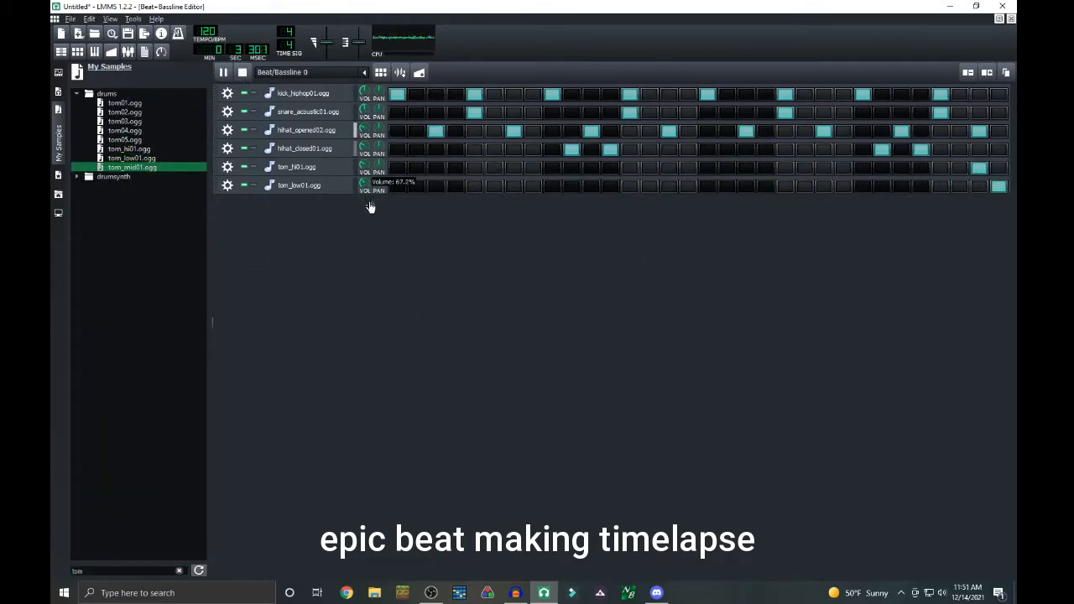
{"action": "left_click_drag", "start_coordinate": [379, 165], "coordinate": [380, 158]}
Search the samples for "open" and audition hihat_opened02.ogg
{"action": "double_click", "coordinate": [126, 570]}
{"action": "type", "text": "open"}
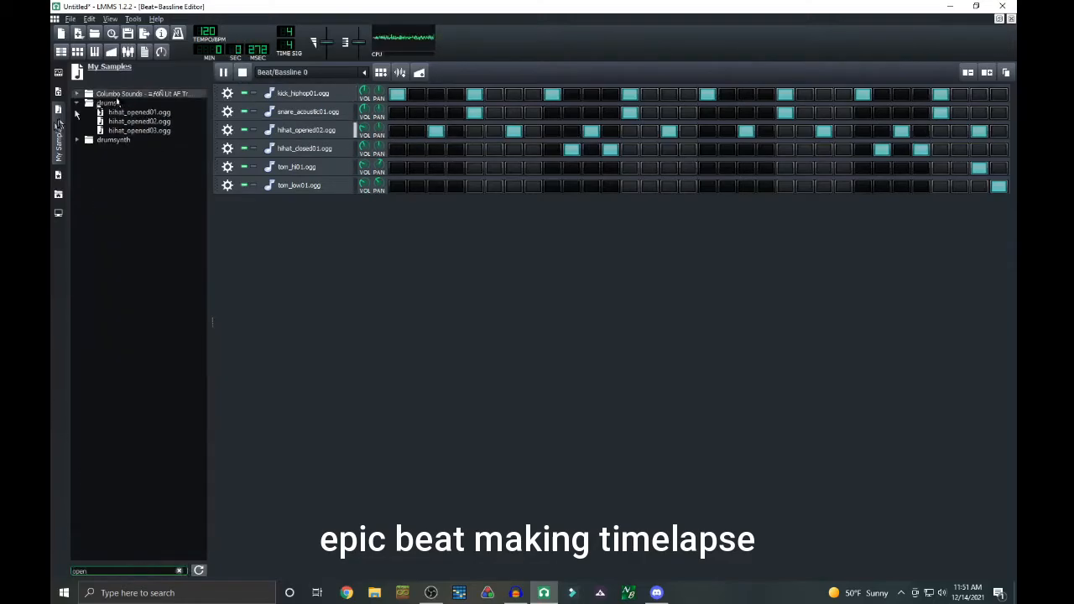
{"action": "left_click", "coordinate": [139, 122]}
Search the samples for "hat", add hihat_closed04.ogg as a track, fill all 32 of its steps and stop playback
{"action": "double_click", "coordinate": [126, 571]}
{"action": "type", "text": "hat"}
{"action": "double_click", "coordinate": [137, 148]}
{"action": "left_click_drag", "start_coordinate": [397, 167], "coordinate": [1001, 170]}
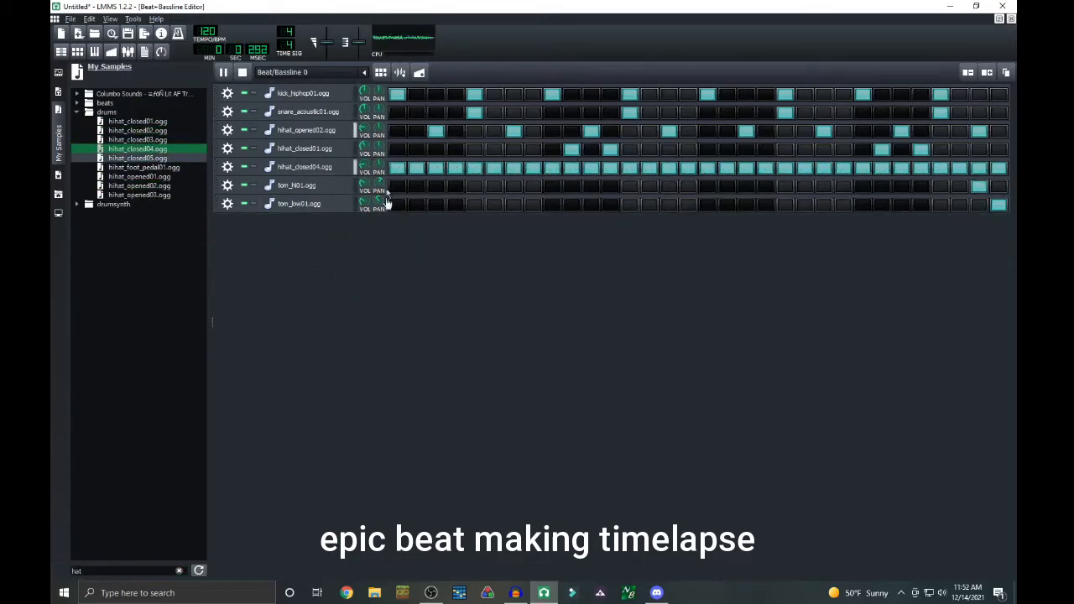
{"action": "left_click", "coordinate": [242, 73]}
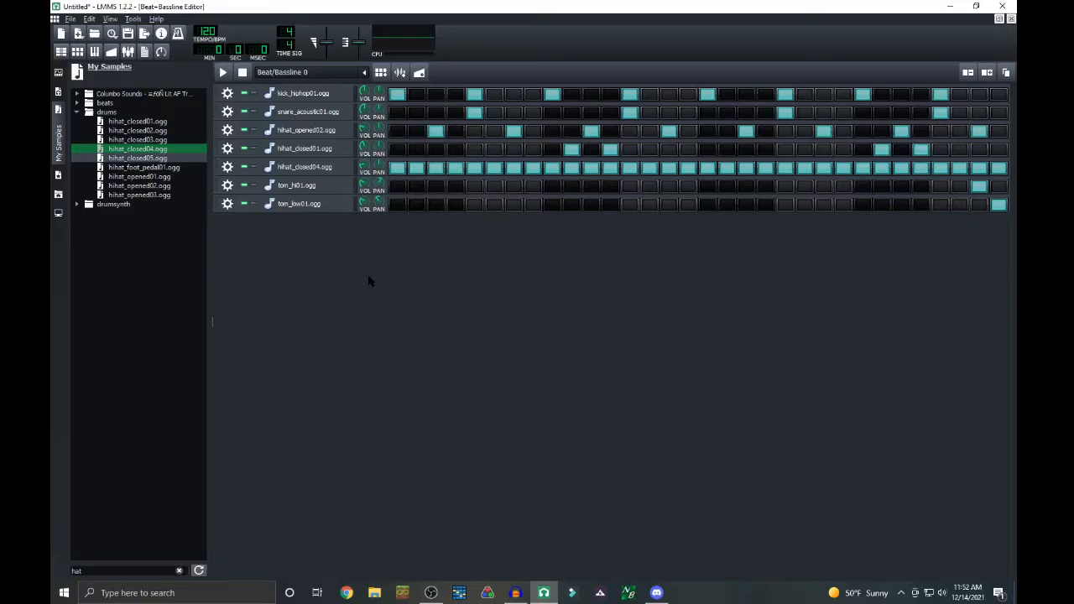
Play back the complete drum pattern and close the Beat+Bassline Editor
{"action": "left_click", "coordinate": [224, 73]}
{"action": "left_click", "coordinate": [242, 73]}
{"action": "left_click", "coordinate": [1012, 19]}
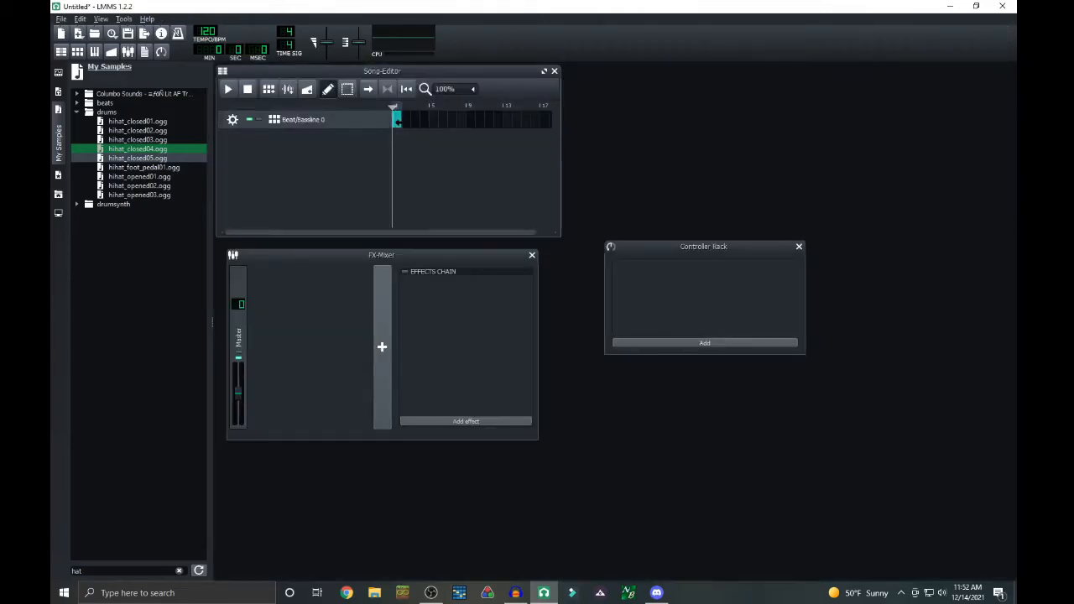
Extend the Beat/Bassline 0 clip in the Song-Editor to eight bars and play the song
{"action": "left_click_drag", "start_coordinate": [398, 122], "coordinate": [464, 124]}
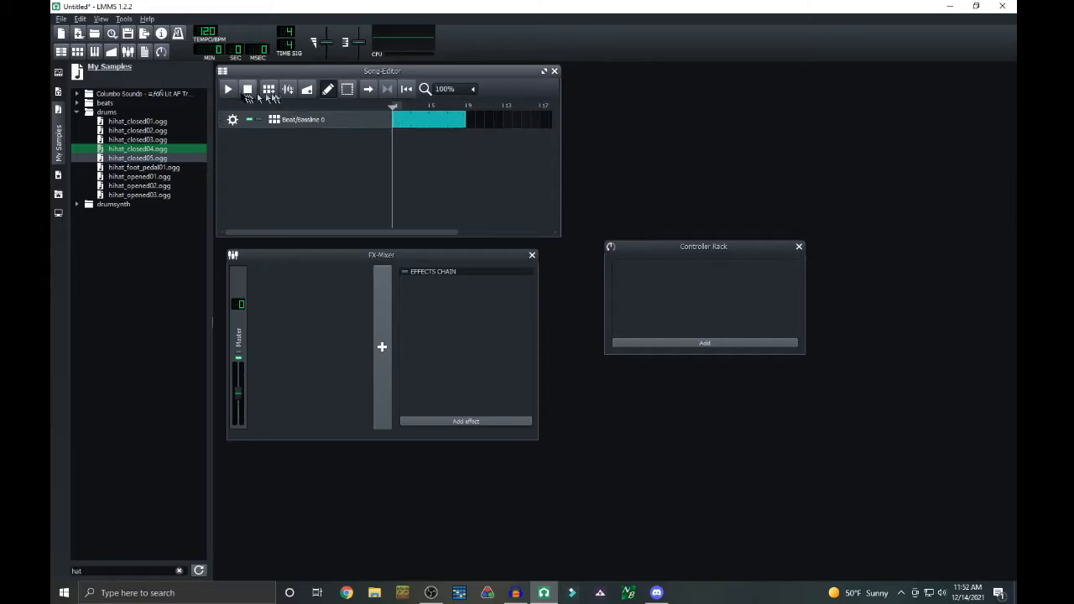
{"action": "left_click", "coordinate": [227, 89]}
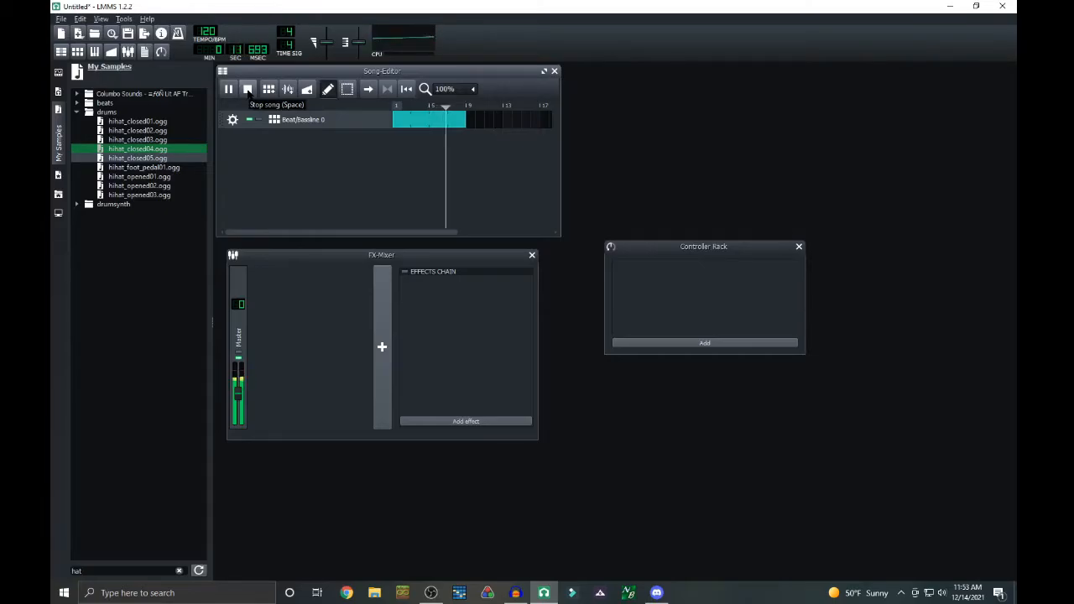
{"action": "left_click", "coordinate": [248, 91]}
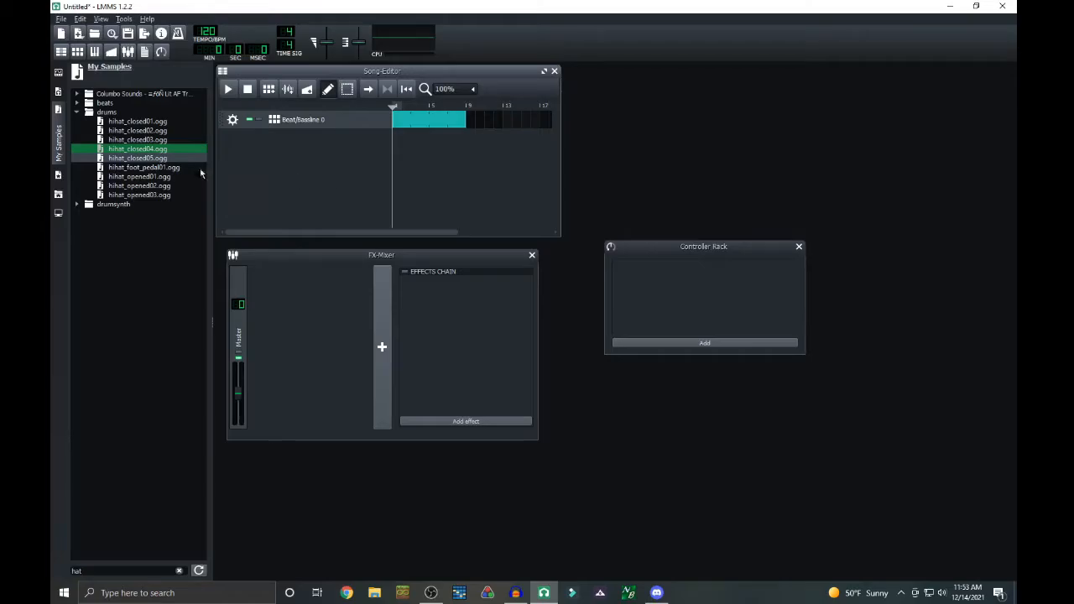
Search the presets for "bass" and expand the Bass folder under ZynAddSubFX
{"action": "left_click", "coordinate": [59, 175]}
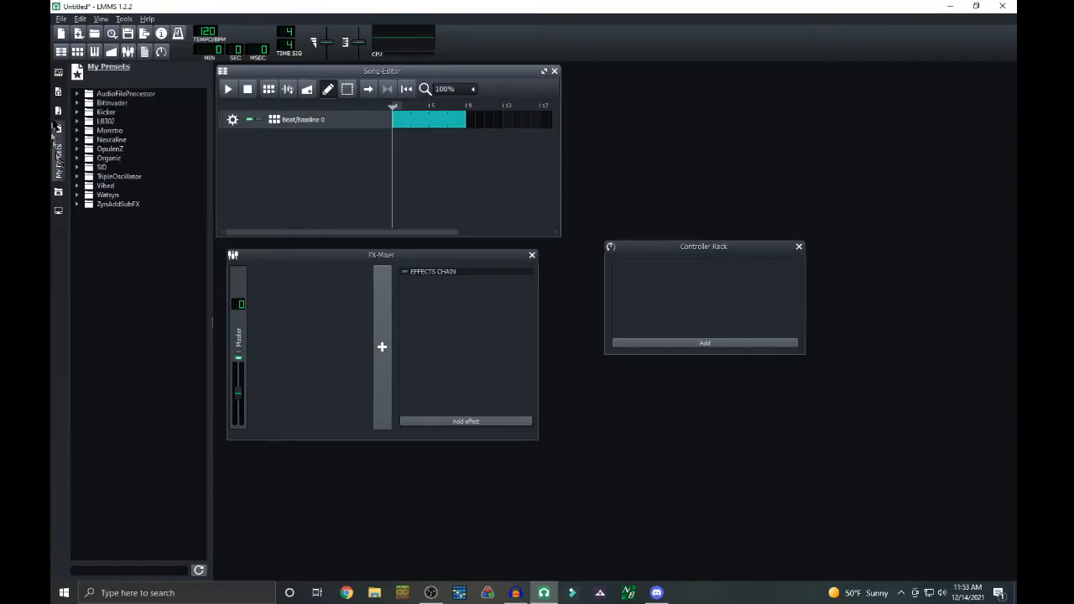
{"action": "left_click", "coordinate": [122, 570]}
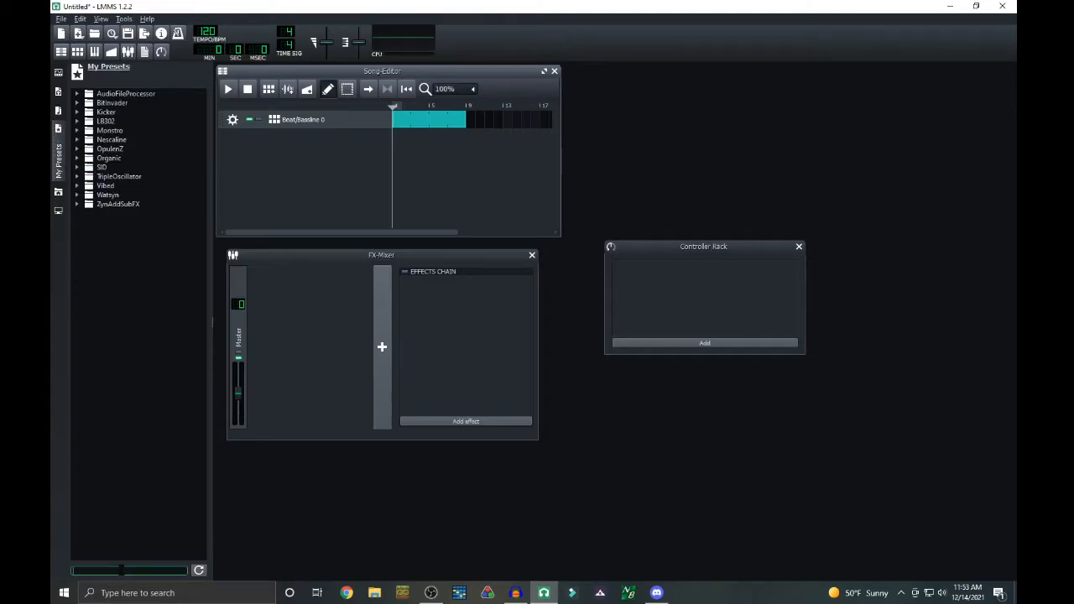
{"action": "type", "text": "bass"}
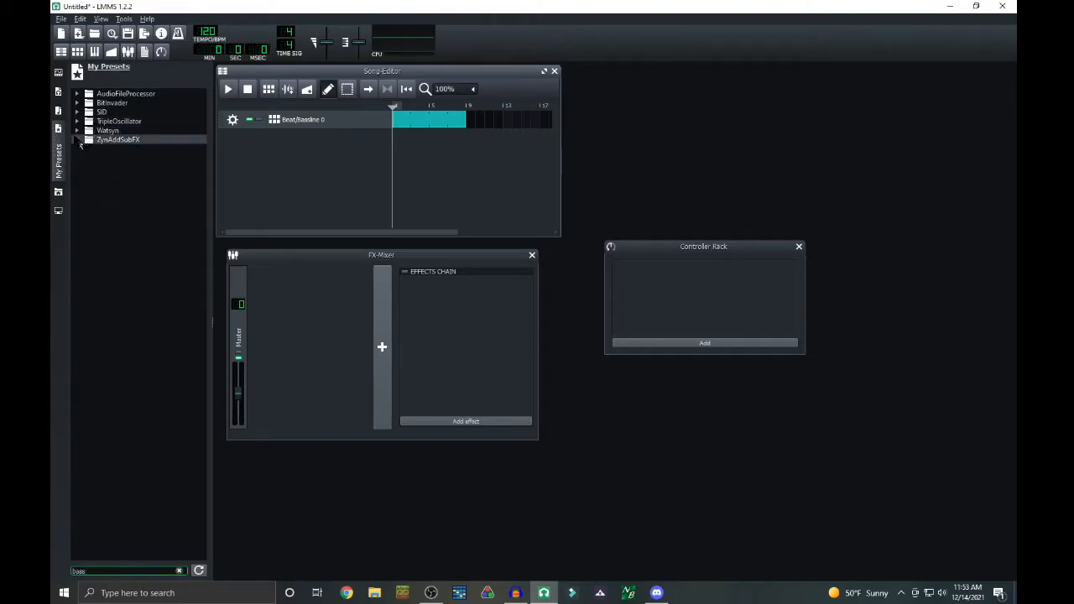
{"action": "left_click", "coordinate": [79, 141]}
{"action": "left_click", "coordinate": [89, 149]}
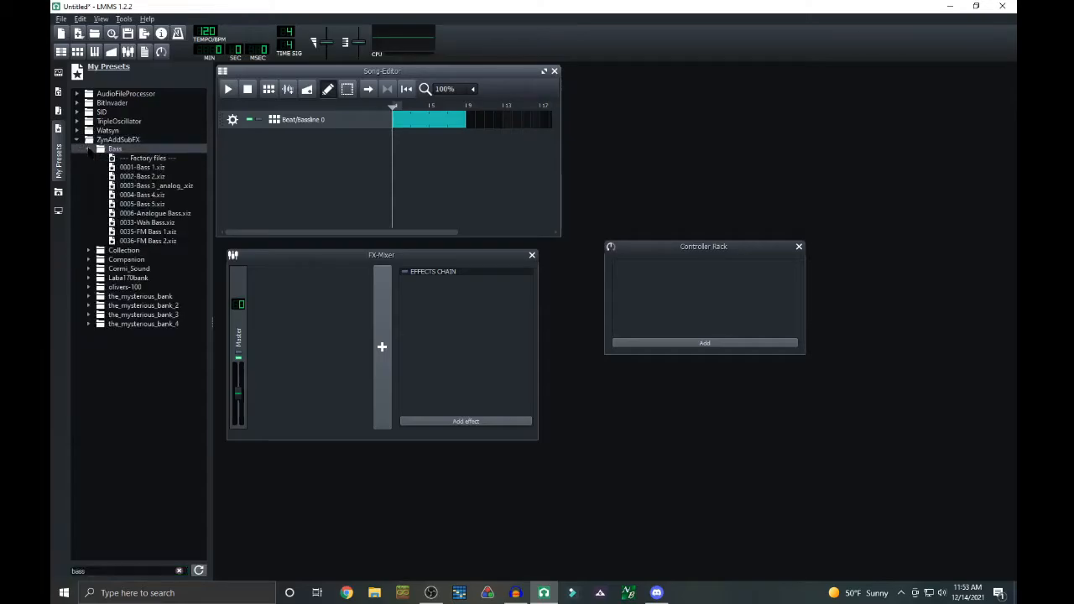
Audition the Bass 1 to Bass 4 presets and add 0005-Bass 5.xiz as a track in the Song-Editor
{"action": "left_click", "coordinate": [174, 168]}
{"action": "left_click", "coordinate": [172, 177]}
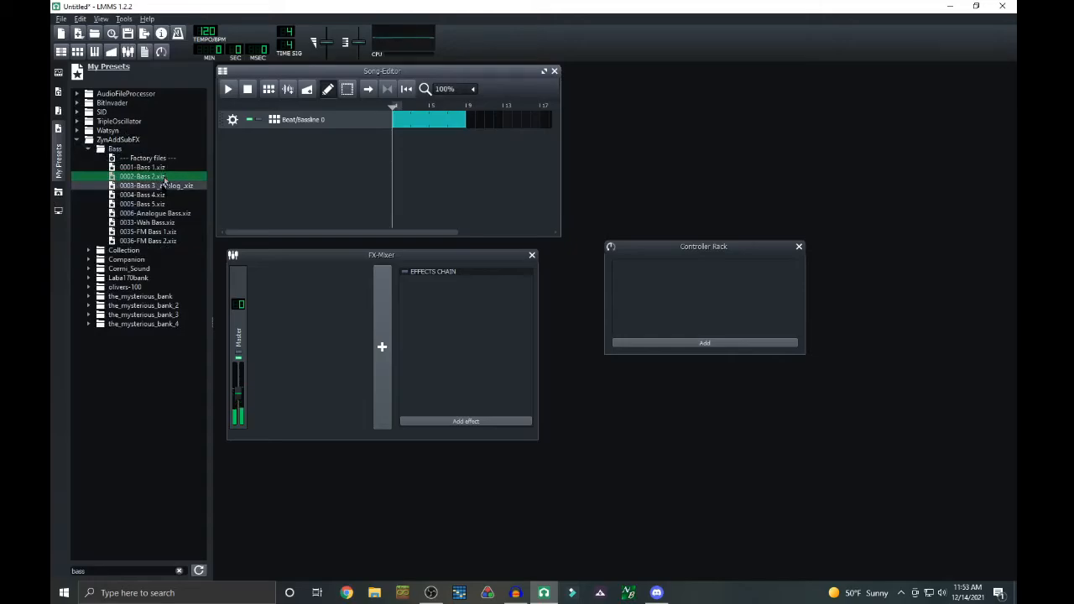
{"action": "left_click", "coordinate": [166, 186]}
{"action": "left_click", "coordinate": [164, 195]}
{"action": "left_click_drag", "start_coordinate": [160, 204], "coordinate": [366, 148]}
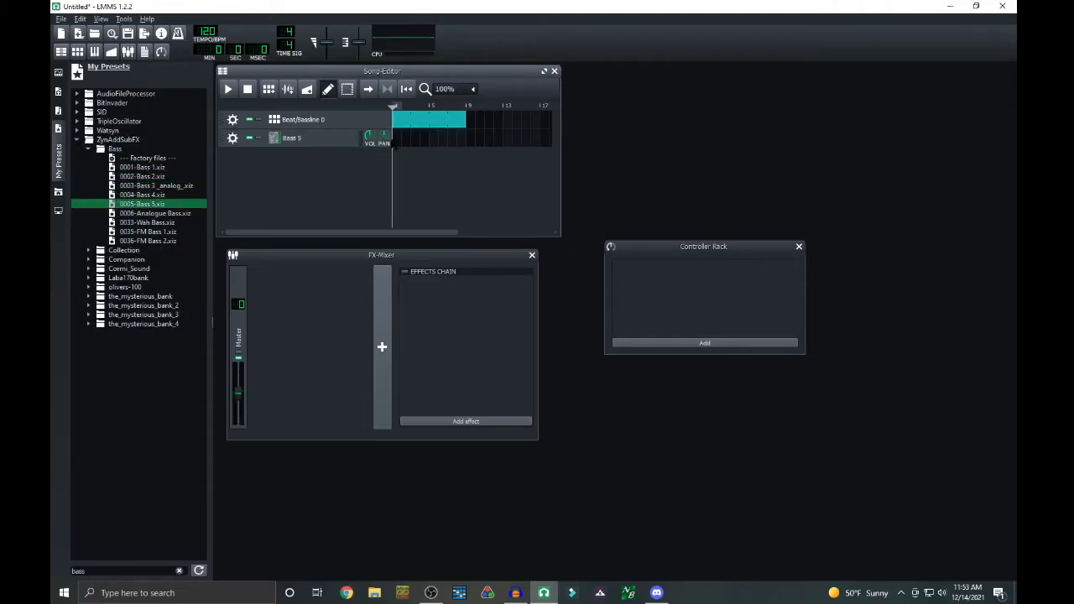
Open the Bass 5 track's first bar in the Piano-Roll, draw four consecutive quarter-note A4 notes and play them back
{"action": "double_click", "coordinate": [396, 140]}
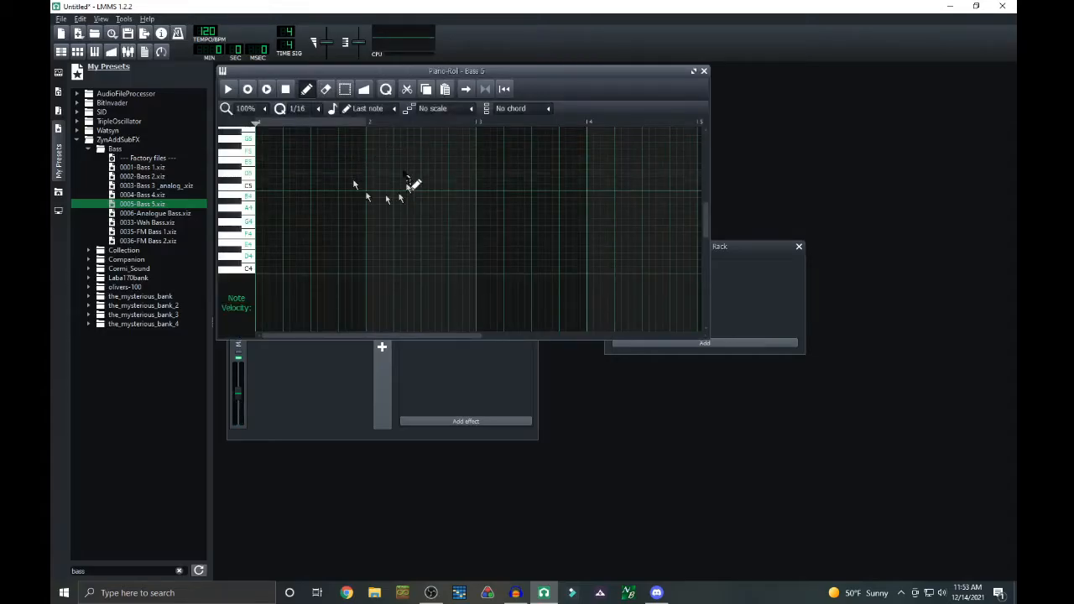
{"action": "left_click", "coordinate": [283, 208]}
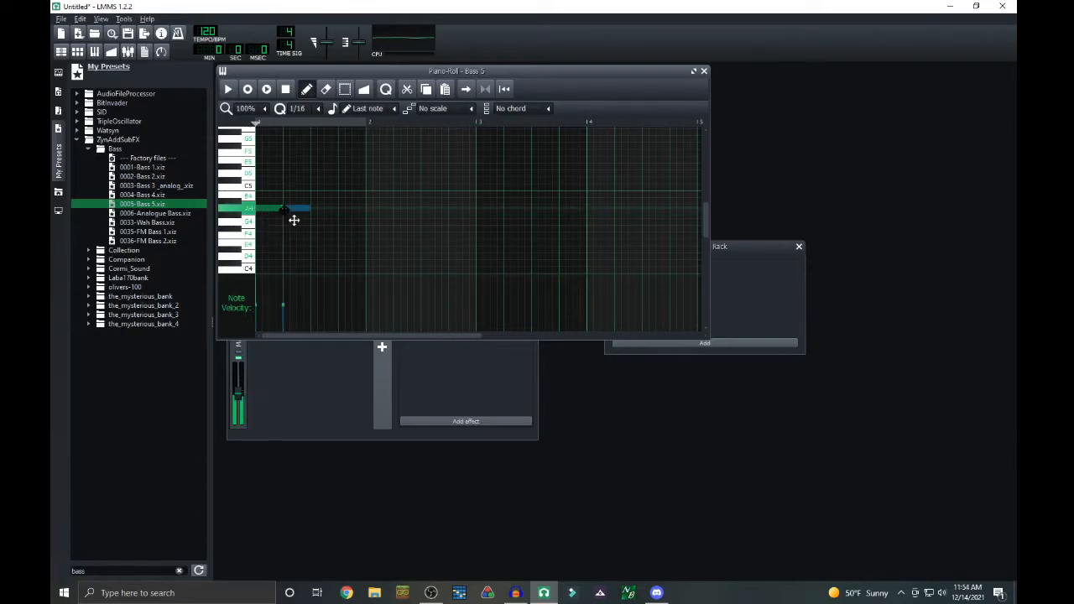
{"action": "left_click", "coordinate": [310, 208]}
{"action": "left_click", "coordinate": [353, 210]}
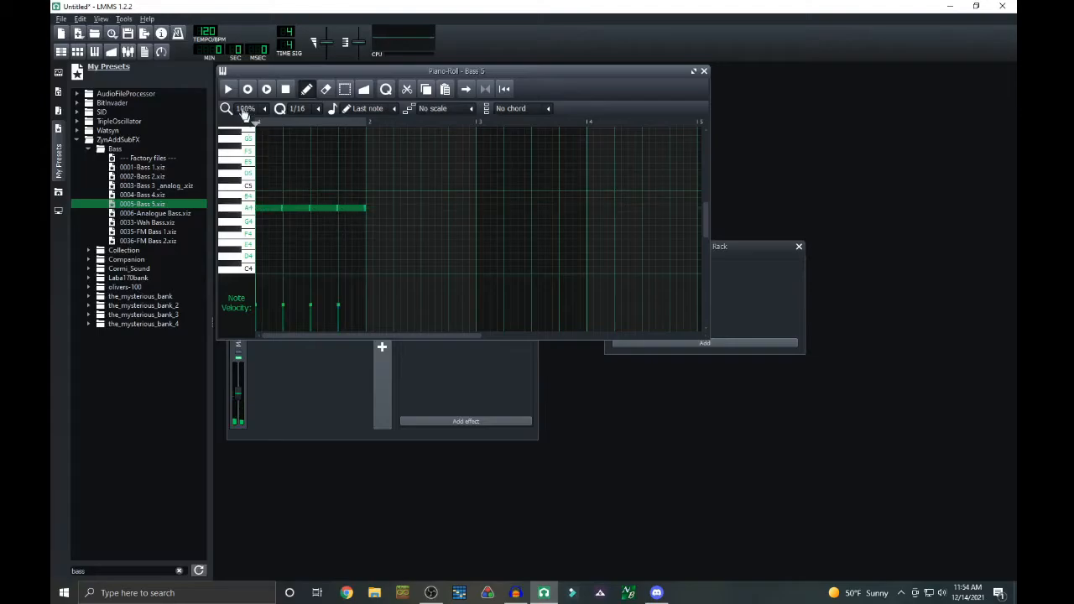
{"action": "left_click", "coordinate": [230, 89]}
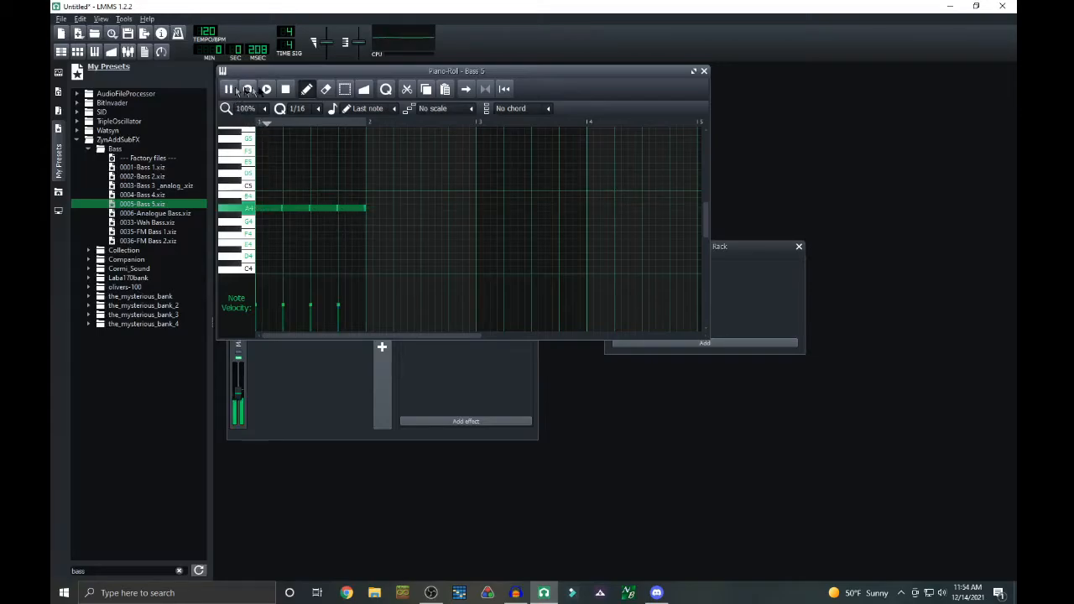
{"action": "left_click", "coordinate": [286, 90]}
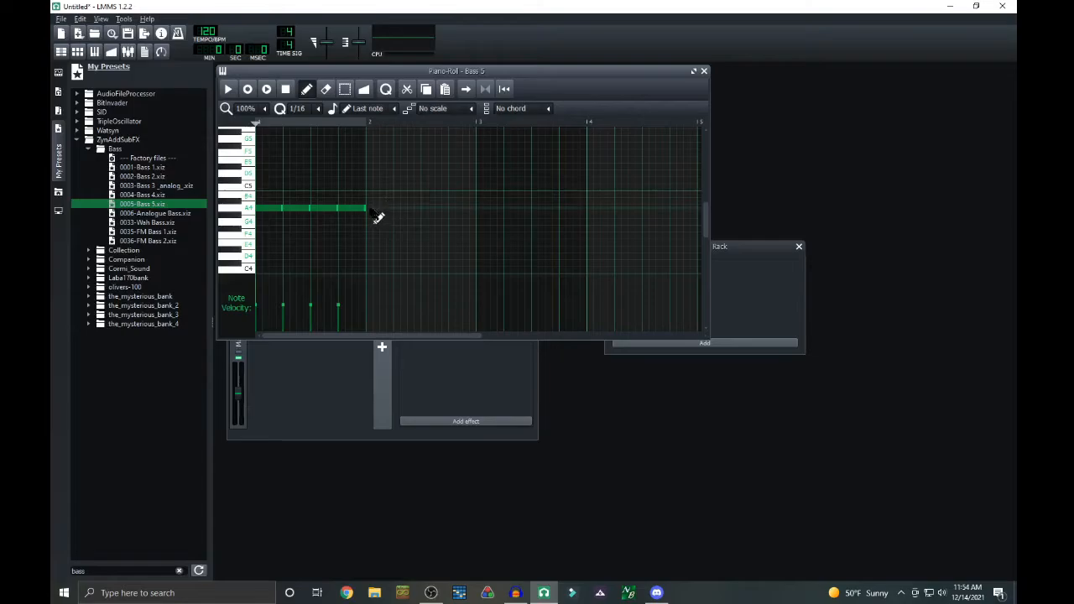
Continue the A4 bass notes through bar 4, with two eighth notes on the last beat of bars 2 and 4, and play them
{"action": "left_click", "coordinate": [375, 212]}
{"action": "left_click", "coordinate": [400, 212]}
{"action": "left_click", "coordinate": [434, 212]}
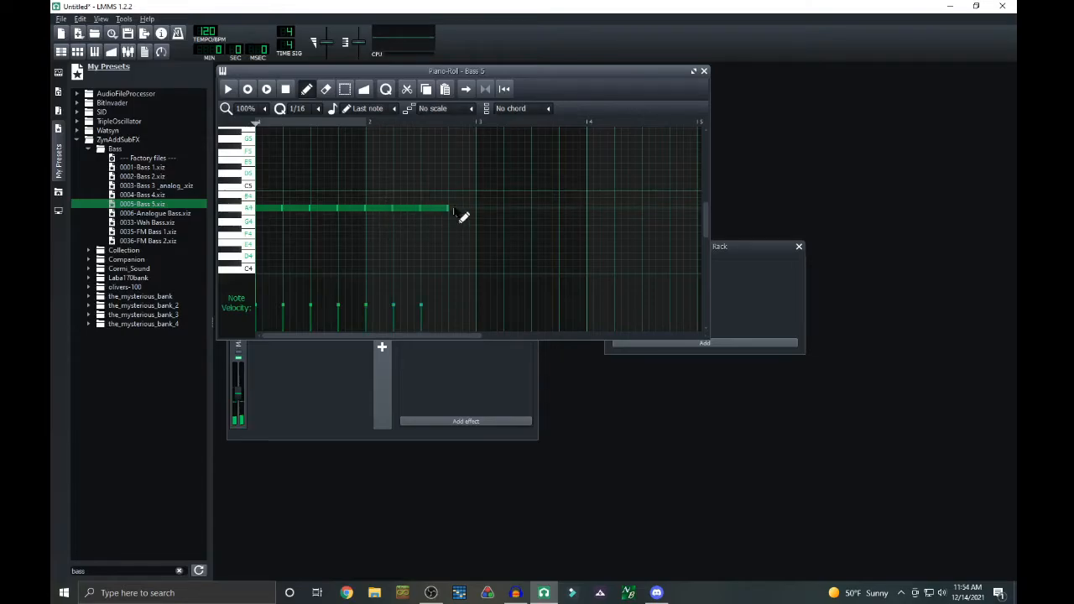
{"action": "left_click", "coordinate": [464, 215]}
{"action": "left_click_drag", "start_coordinate": [477, 219], "coordinate": [530, 215]}
{"action": "left_click", "coordinate": [466, 210]}
{"action": "left_click", "coordinate": [482, 209]}
{"action": "key", "text": "space"}
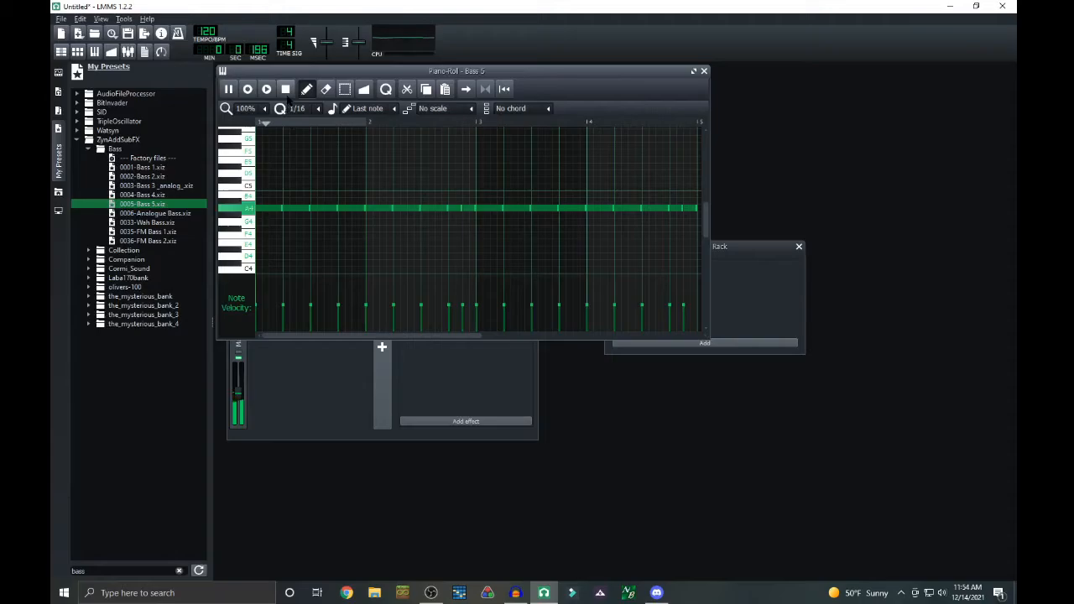
{"action": "left_click", "coordinate": [285, 90]}
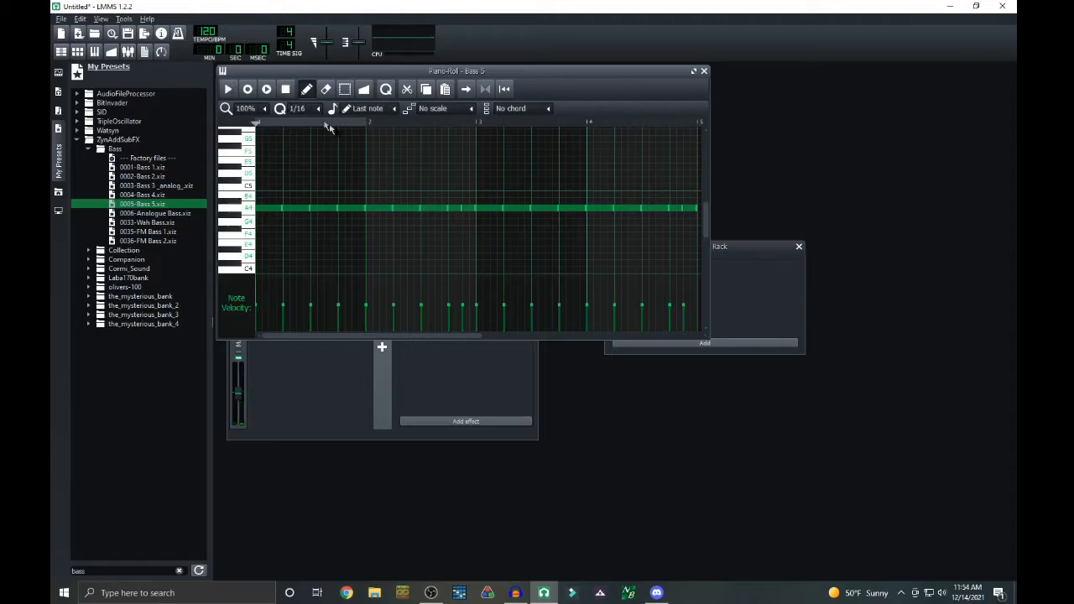
Raise the first eighth note on the last beat of bars 2 and 4 to D5 and play back the bass line
{"action": "left_click", "coordinate": [453, 207]}
{"action": "left_click_drag", "start_coordinate": [452, 207], "coordinate": [454, 174]}
{"action": "left_click_drag", "start_coordinate": [680, 208], "coordinate": [676, 174]}
{"action": "left_click", "coordinate": [228, 90]}
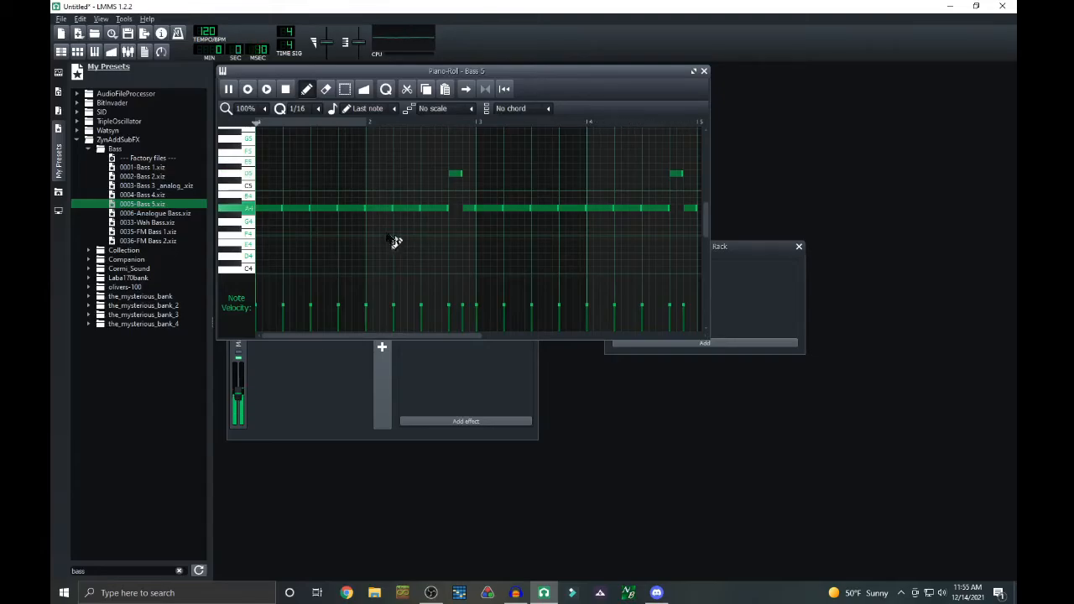
{"action": "left_click", "coordinate": [285, 90]}
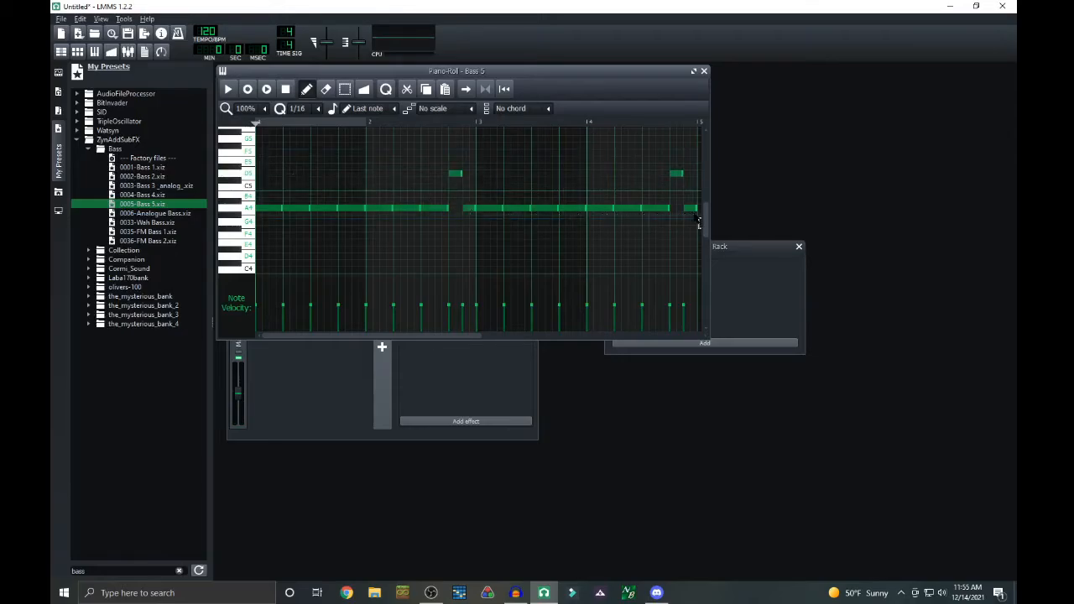
Transpose all Bass 5 notes down two octaves, placing the main notes on A2 and the accents on D3, and play the line
{"action": "key", "text": "ctrl+a"}
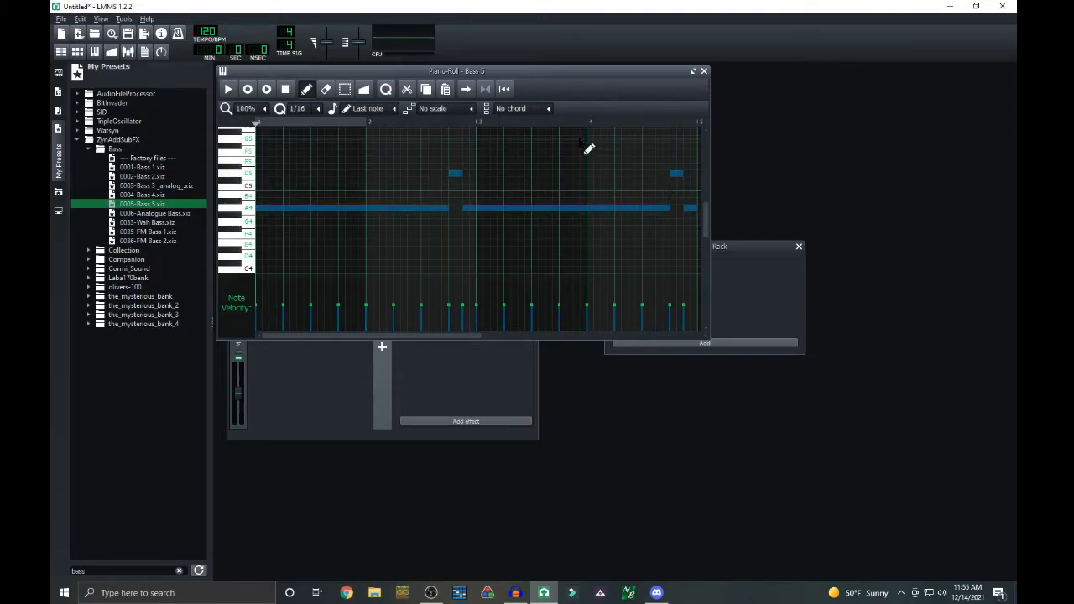
{"action": "key", "text": "ctrl+x"}
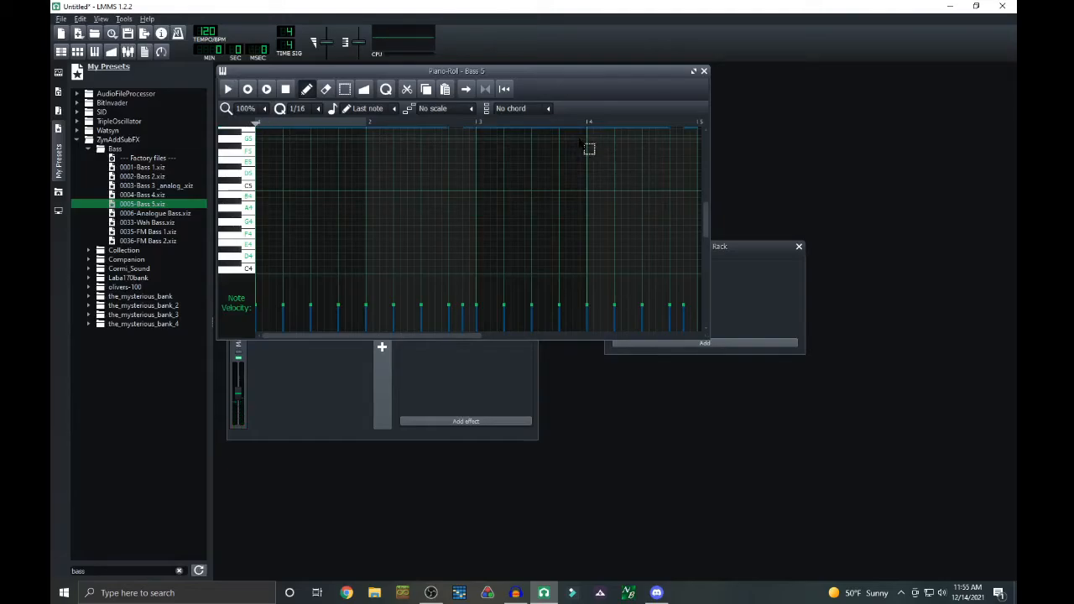
{"action": "key", "text": "ctrl+Down"}
{"action": "key", "text": "ctrl+Down"}
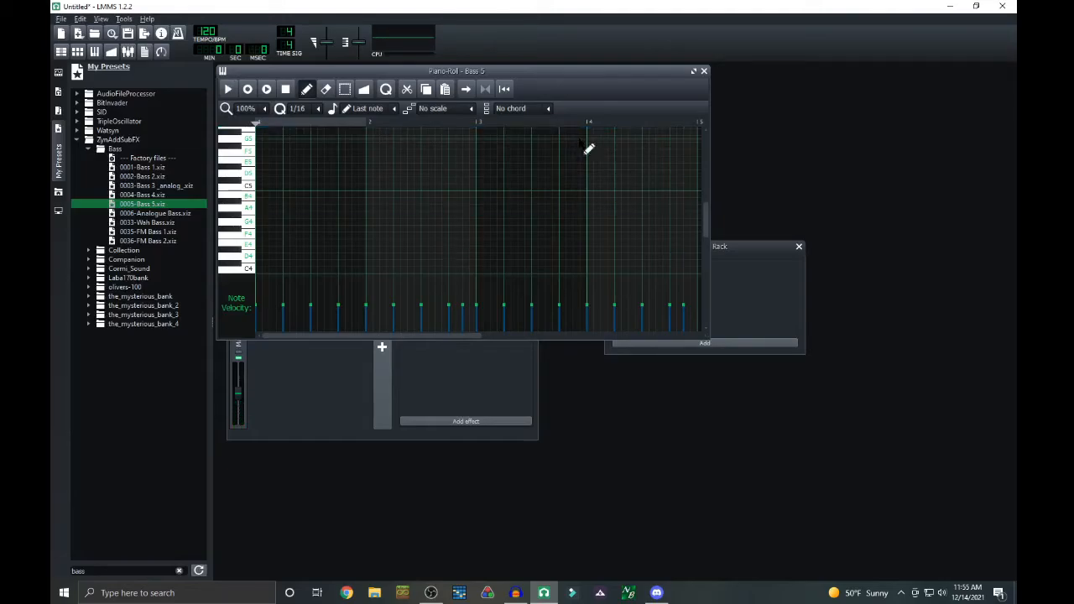
{"action": "key", "text": "space"}
{"action": "scroll", "coordinate": [579, 172], "scroll_direction": "down", "scroll_amount": 5}
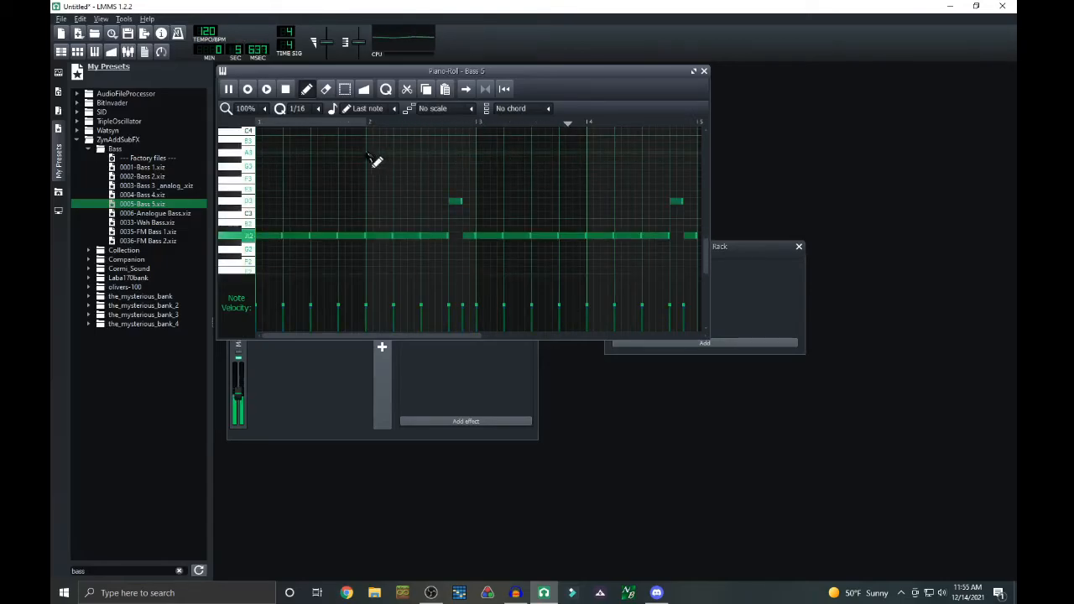
{"action": "left_click", "coordinate": [286, 89]}
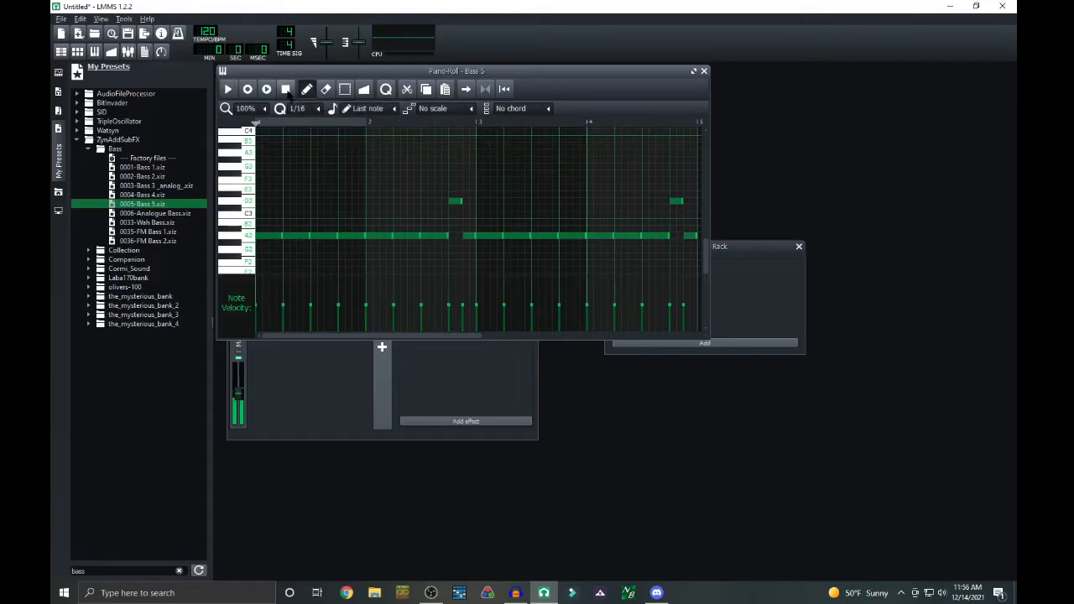
Return to the Song-Editor, play the drums and bass together, and duplicate the four-bar Bass 5 pattern at bar 5
{"action": "left_click", "coordinate": [703, 71]}
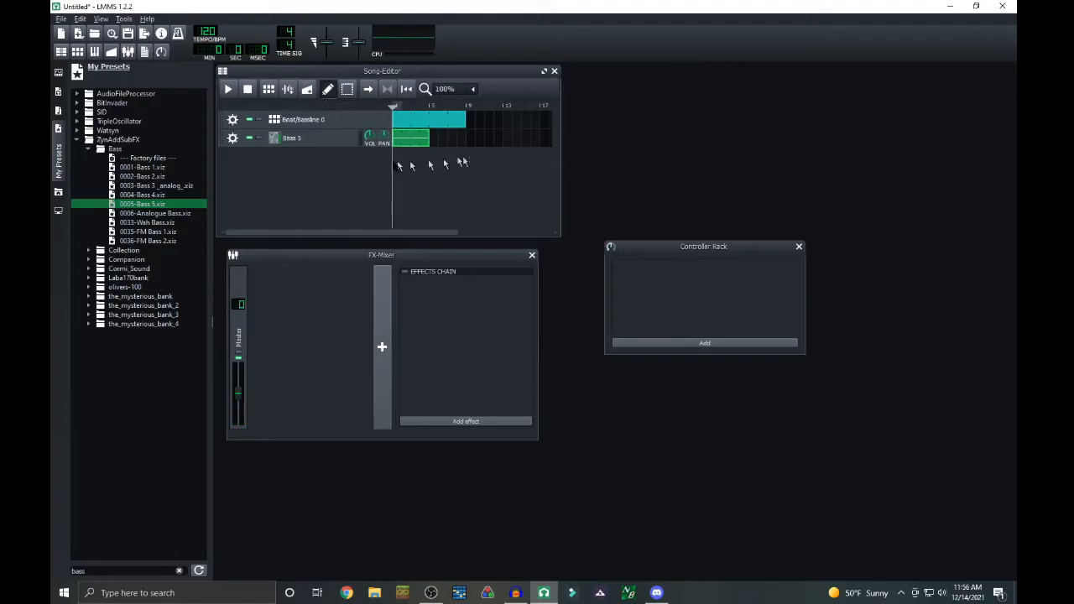
{"action": "left_click", "coordinate": [228, 89]}
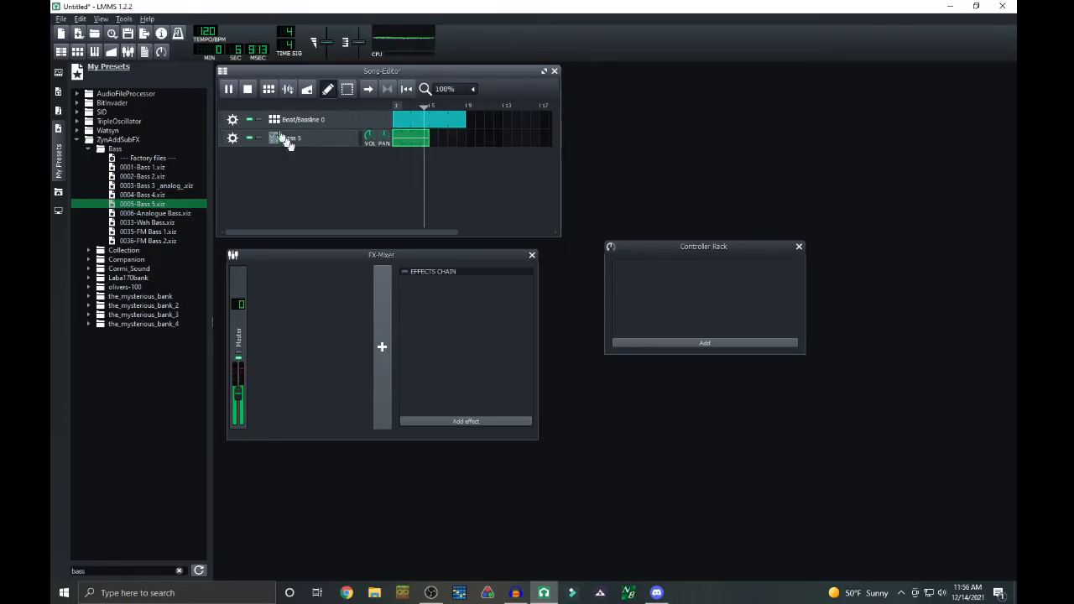
{"action": "left_click", "coordinate": [248, 90]}
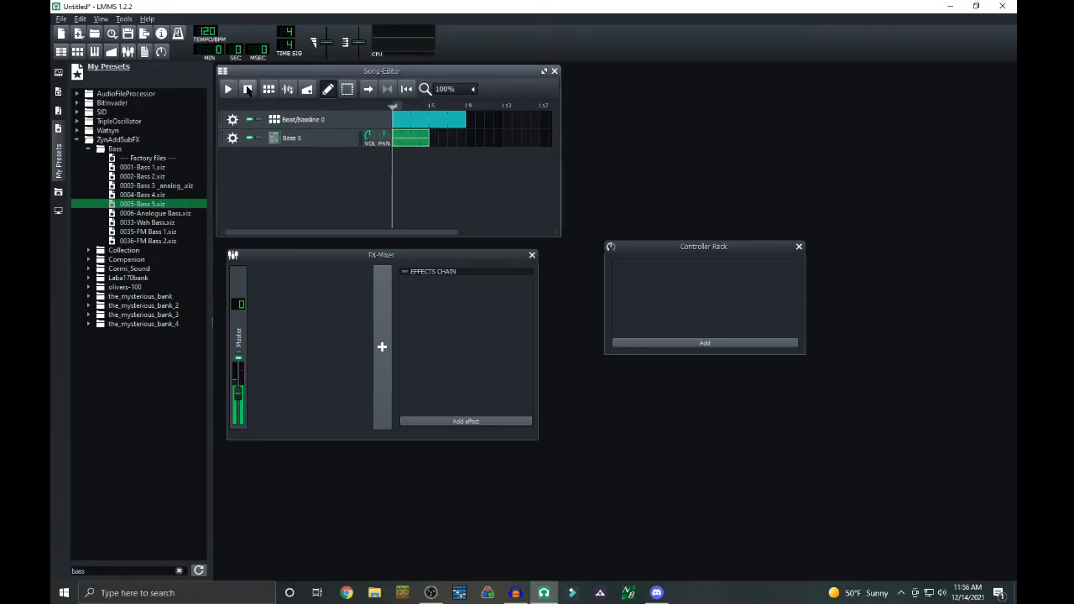
{"action": "left_click_drag", "start_coordinate": [408, 143], "coordinate": [436, 142]}
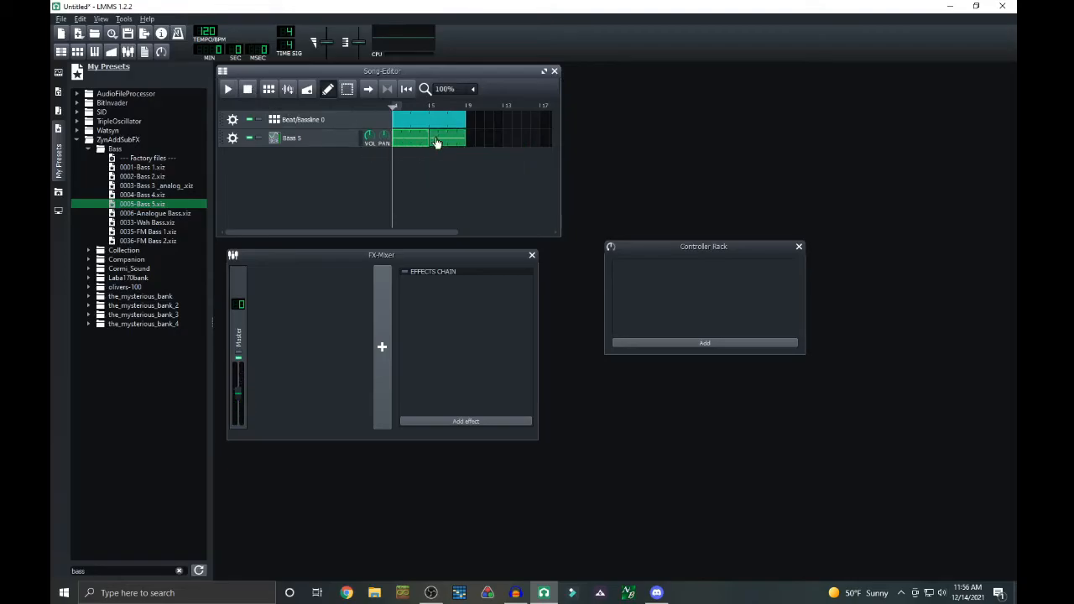
Add a new channel to the FX-Mixer and rename it Drums
{"action": "left_click", "coordinate": [331, 123]}
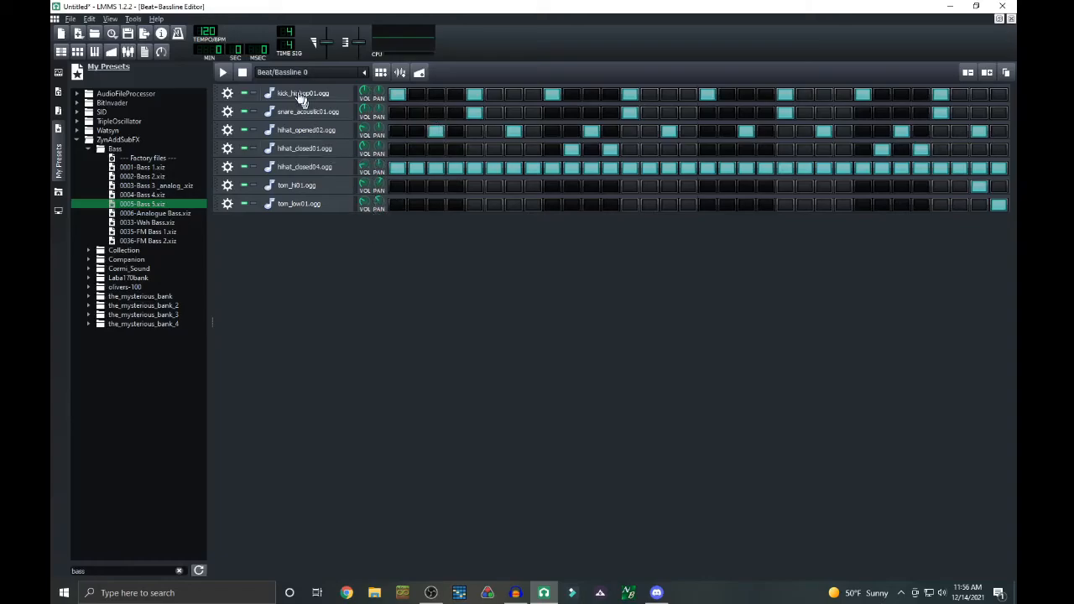
{"action": "left_click", "coordinate": [1010, 20]}
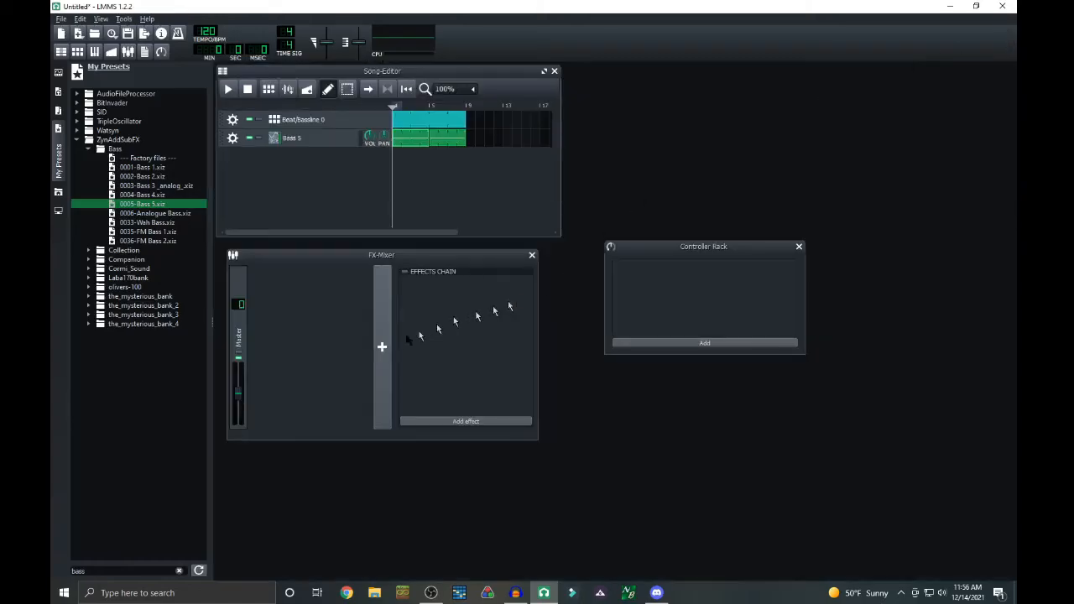
{"action": "left_click", "coordinate": [384, 348]}
{"action": "left_click", "coordinate": [265, 330]}
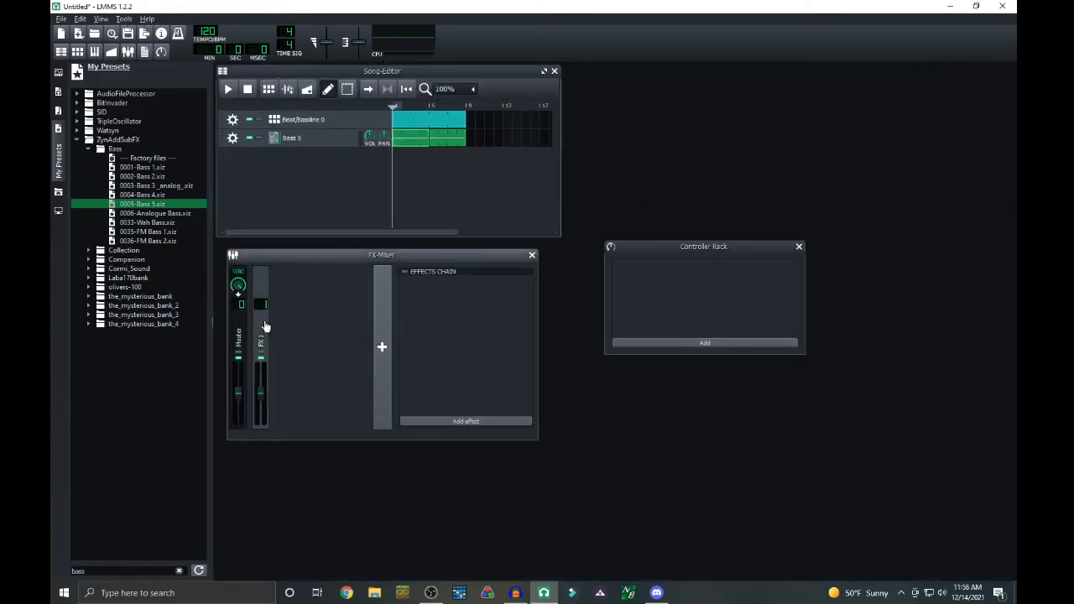
{"action": "right_click", "coordinate": [260, 340]}
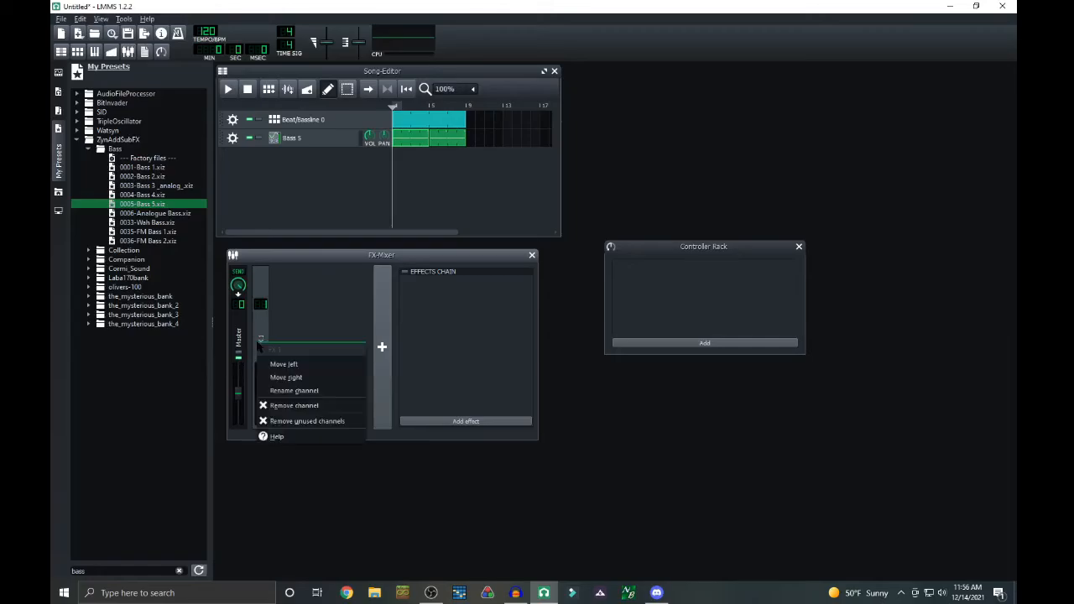
{"action": "left_click", "coordinate": [300, 391]}
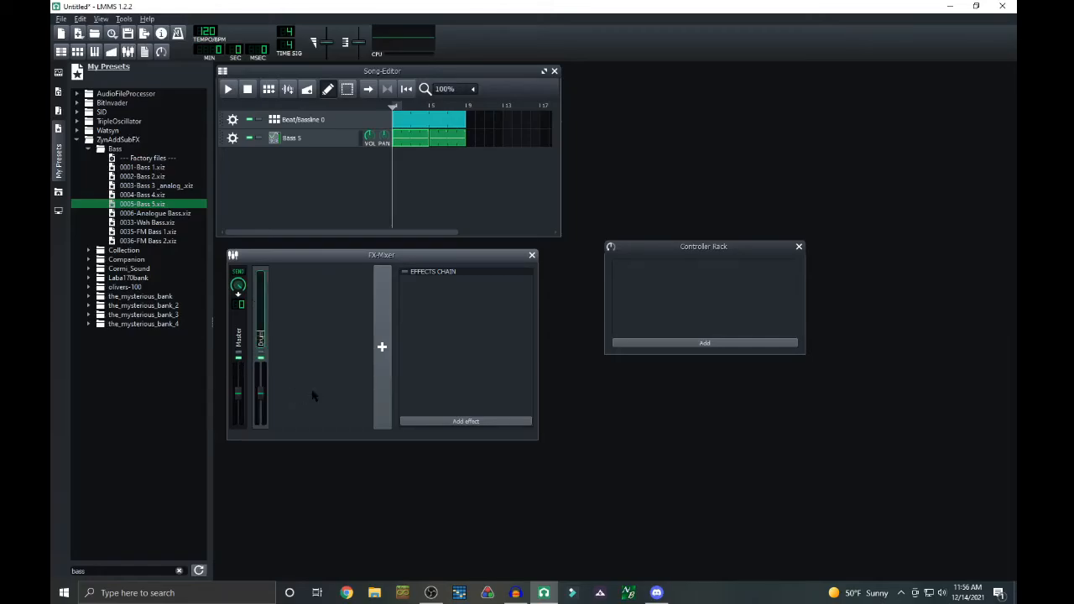
Route the kick_hiphop01, snare_acoustic01 and hihat_opened02 tracks of Beat/Bassline 0 to FX channel 1
{"action": "left_click", "coordinate": [299, 120]}
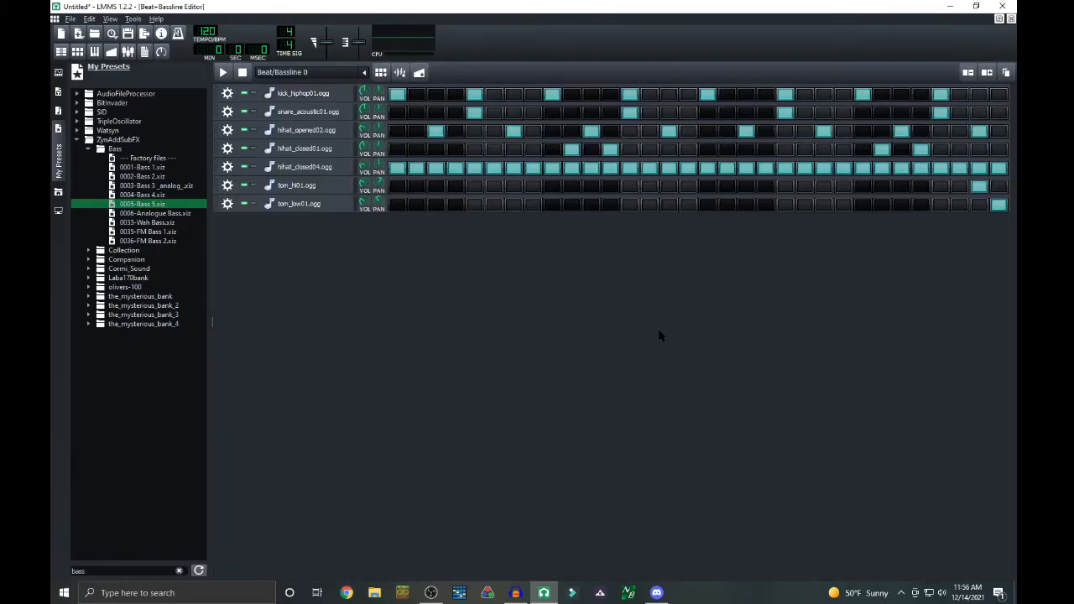
{"action": "left_click", "coordinate": [312, 94]}
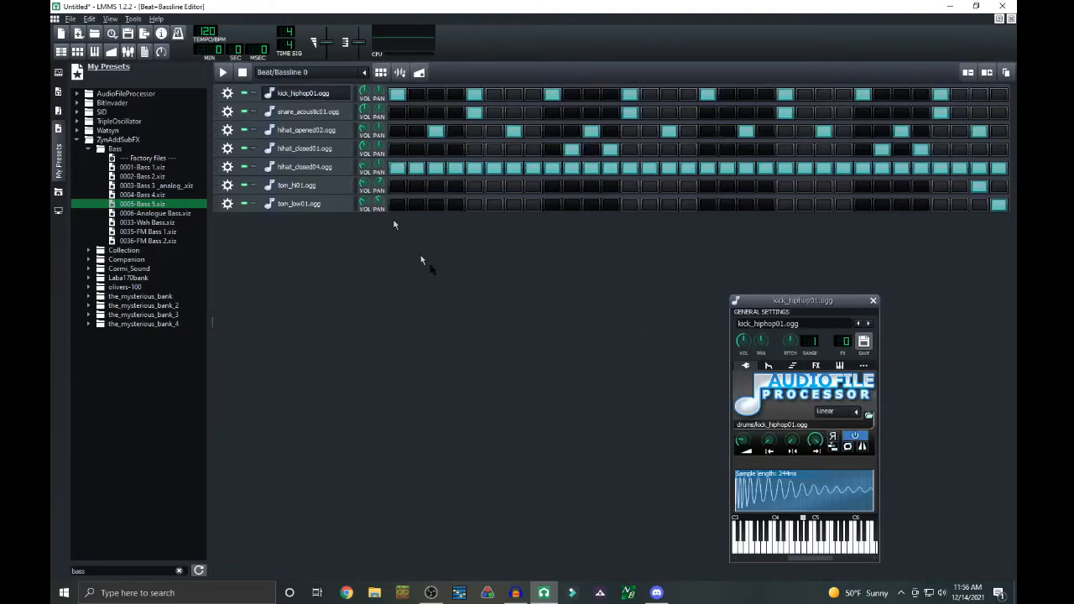
{"action": "left_click", "coordinate": [873, 302]}
{"action": "left_click", "coordinate": [323, 112]}
{"action": "left_click", "coordinate": [873, 301]}
{"action": "left_click", "coordinate": [333, 132]}
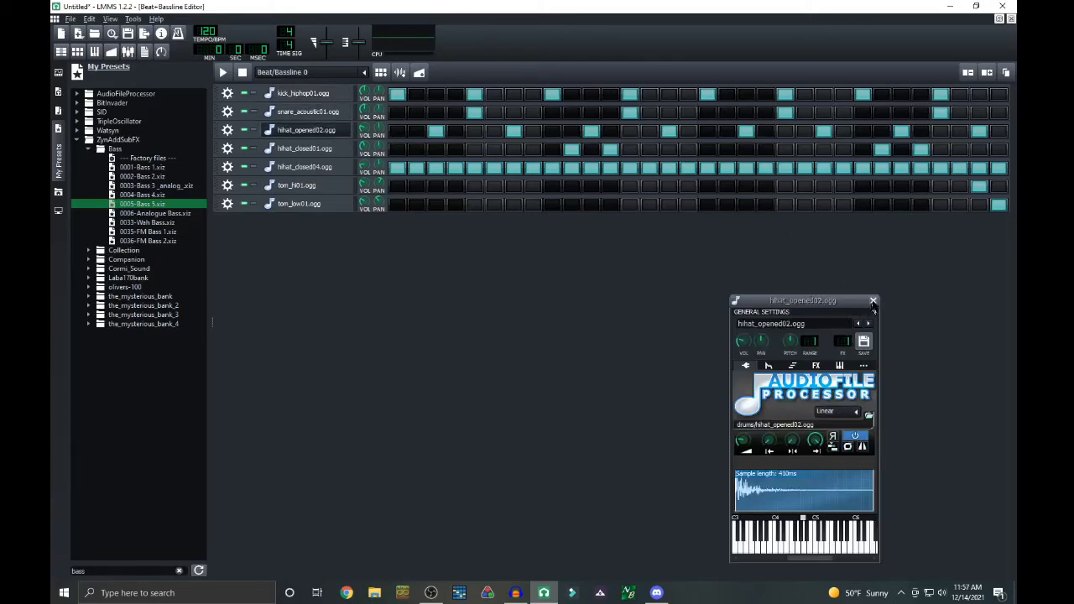
{"action": "left_click", "coordinate": [873, 301]}
Route hihat_closed01, hihat_closed04, tom_hi01 and tom_low01 to FX channel 1 and return to the Song-Editor
{"action": "left_click", "coordinate": [323, 148]}
{"action": "left_click", "coordinate": [873, 302]}
{"action": "left_click", "coordinate": [325, 167]}
{"action": "left_click", "coordinate": [873, 301]}
{"action": "left_click", "coordinate": [324, 185]}
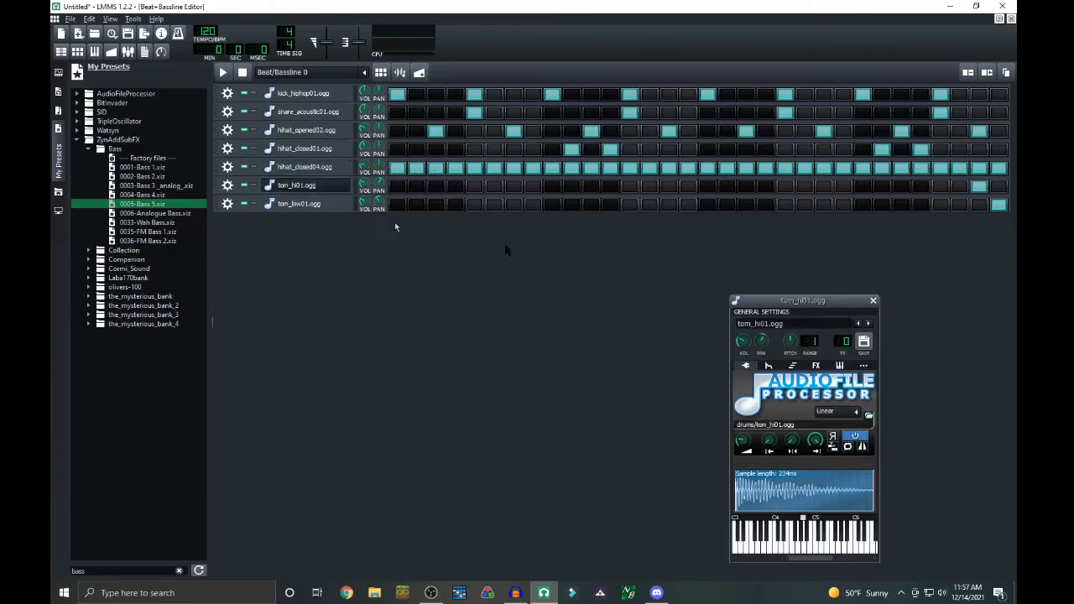
{"action": "left_click", "coordinate": [873, 302]}
{"action": "left_click", "coordinate": [327, 206]}
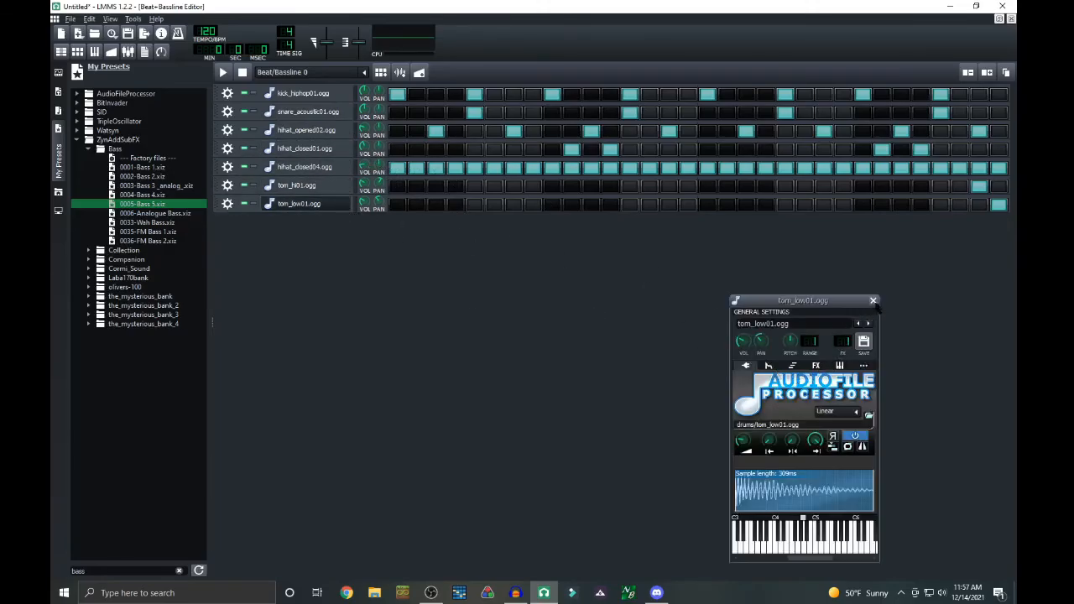
{"action": "left_click", "coordinate": [873, 301]}
{"action": "left_click", "coordinate": [1010, 18]}
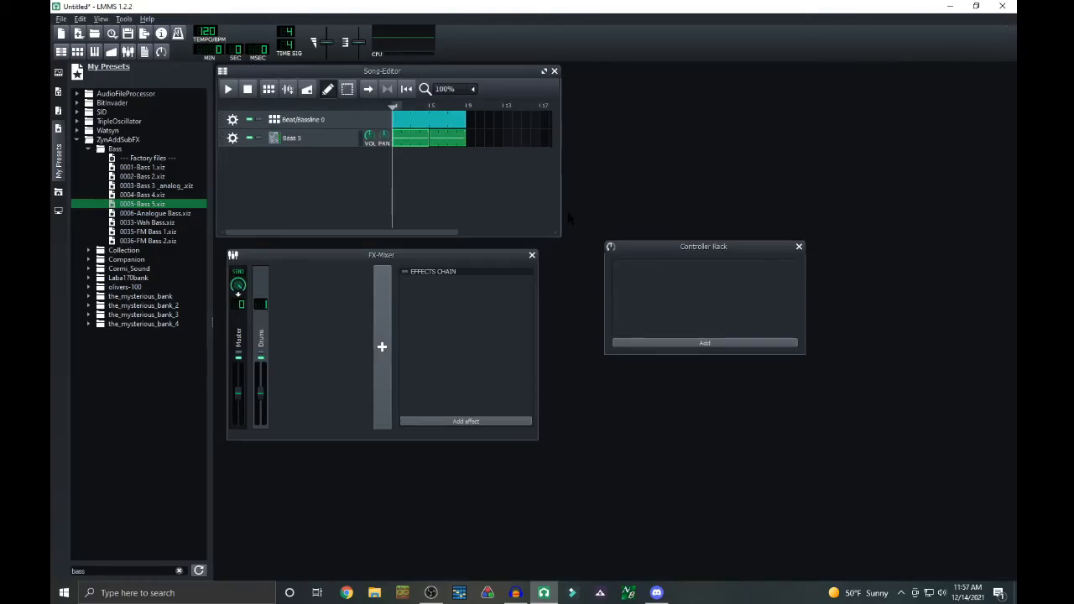
While playing the song, lower the Drums channel fader slightly, turn down the hihat_closed04 volume, and replay from the start
{"action": "left_click", "coordinate": [227, 89]}
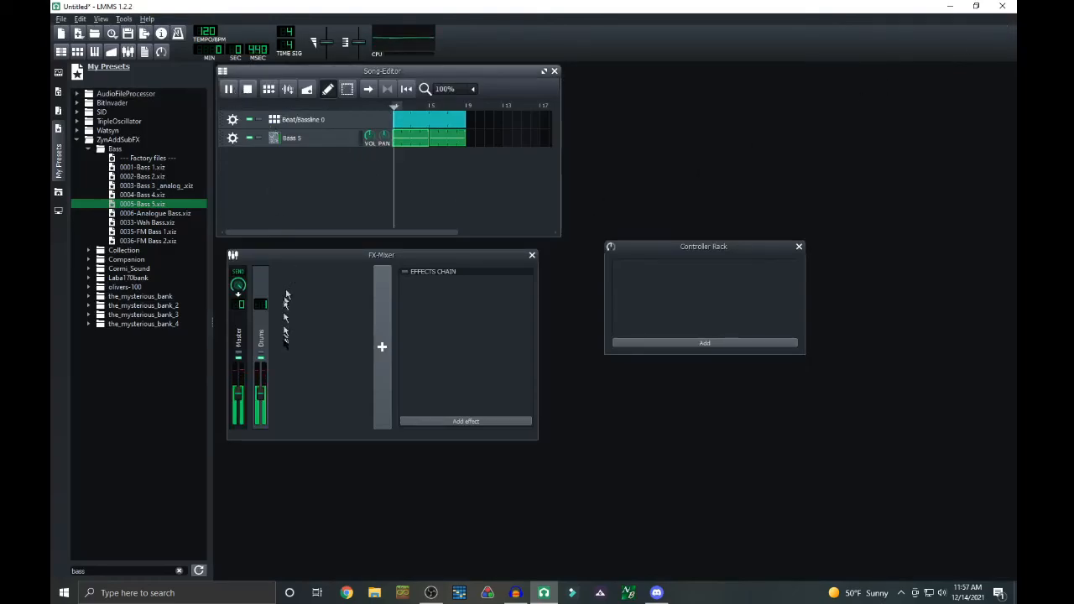
{"action": "left_click_drag", "start_coordinate": [263, 393], "coordinate": [262, 405]}
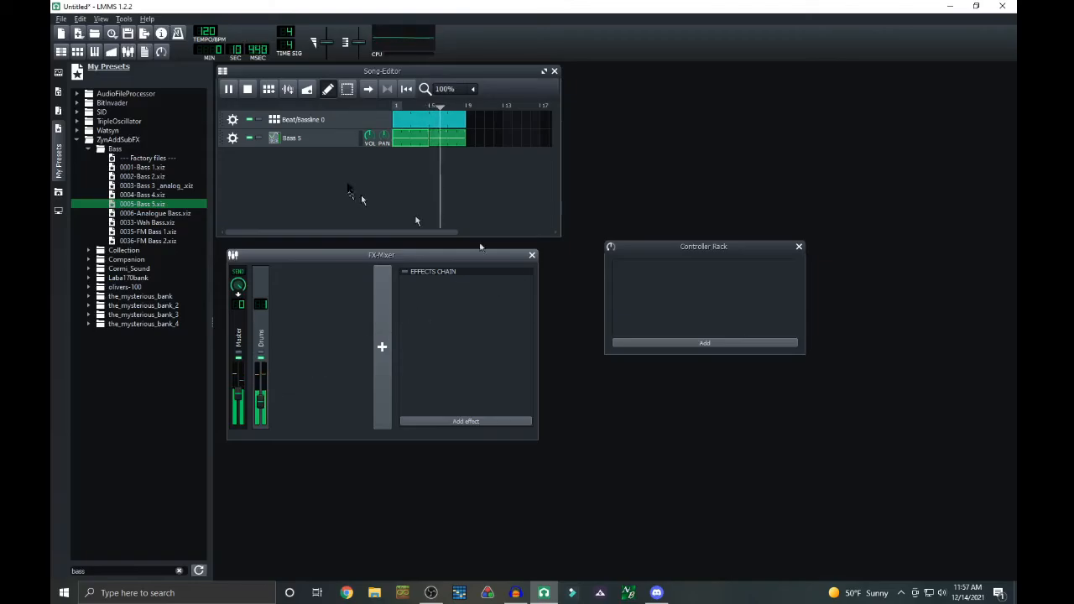
{"action": "left_click", "coordinate": [322, 123]}
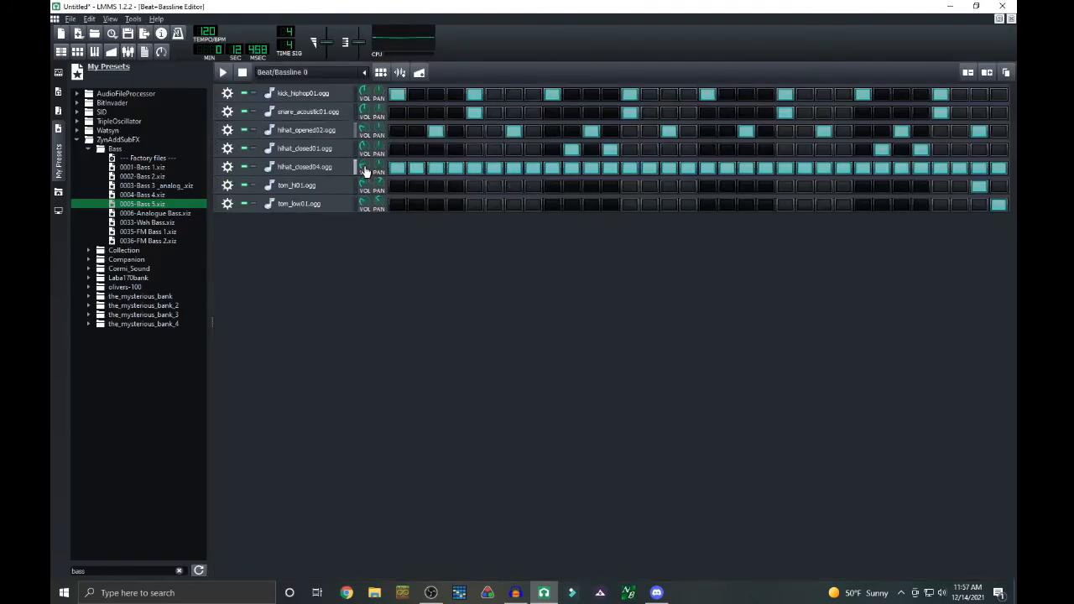
{"action": "left_click_drag", "start_coordinate": [364, 168], "coordinate": [367, 175]}
{"action": "left_click", "coordinate": [1011, 19]}
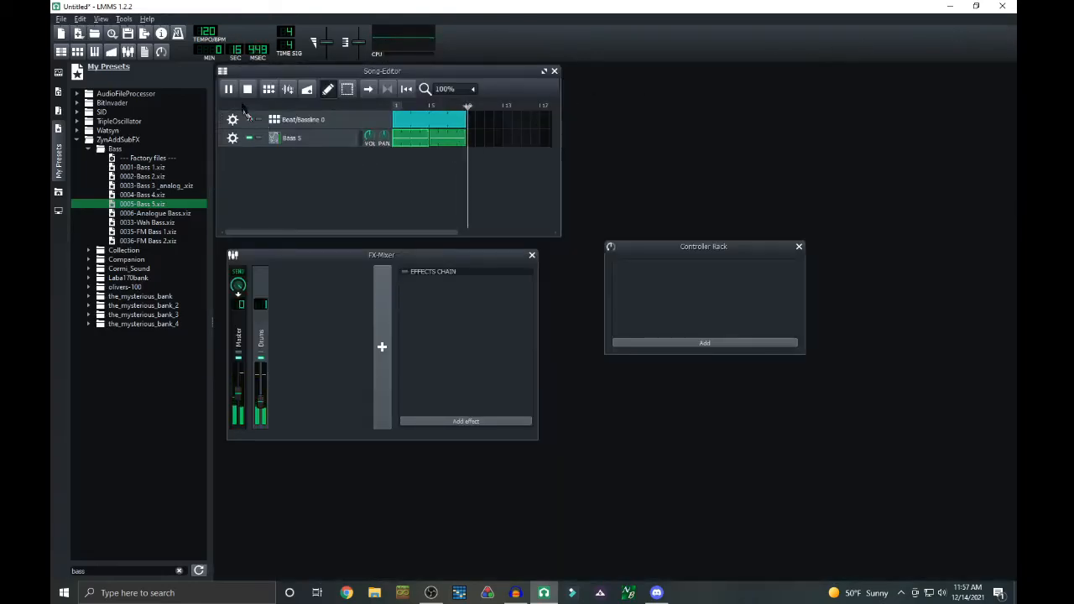
{"action": "left_click", "coordinate": [246, 89]}
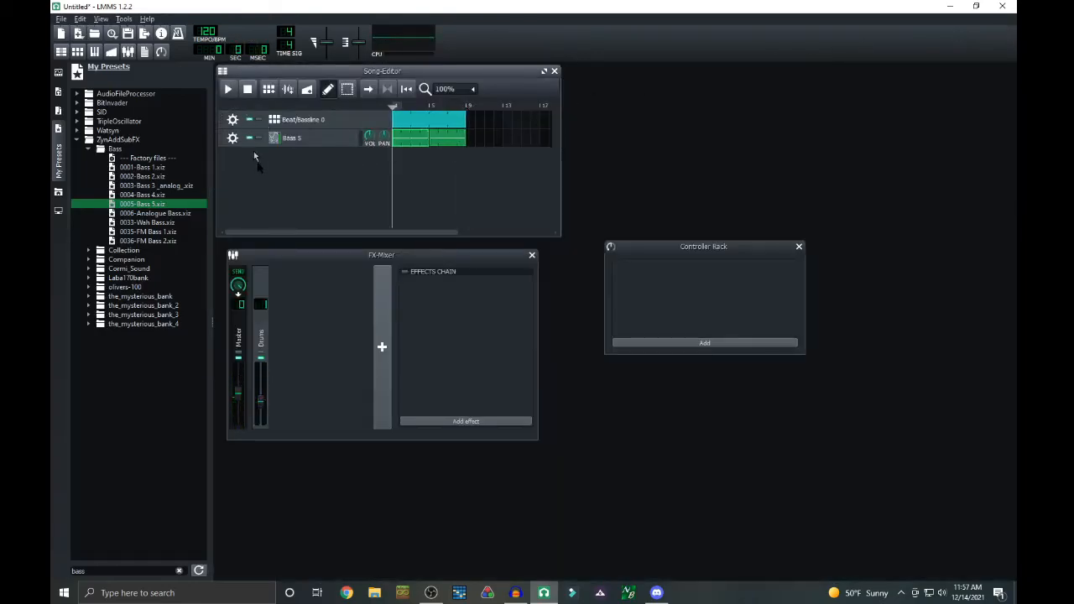
{"action": "left_click", "coordinate": [229, 90]}
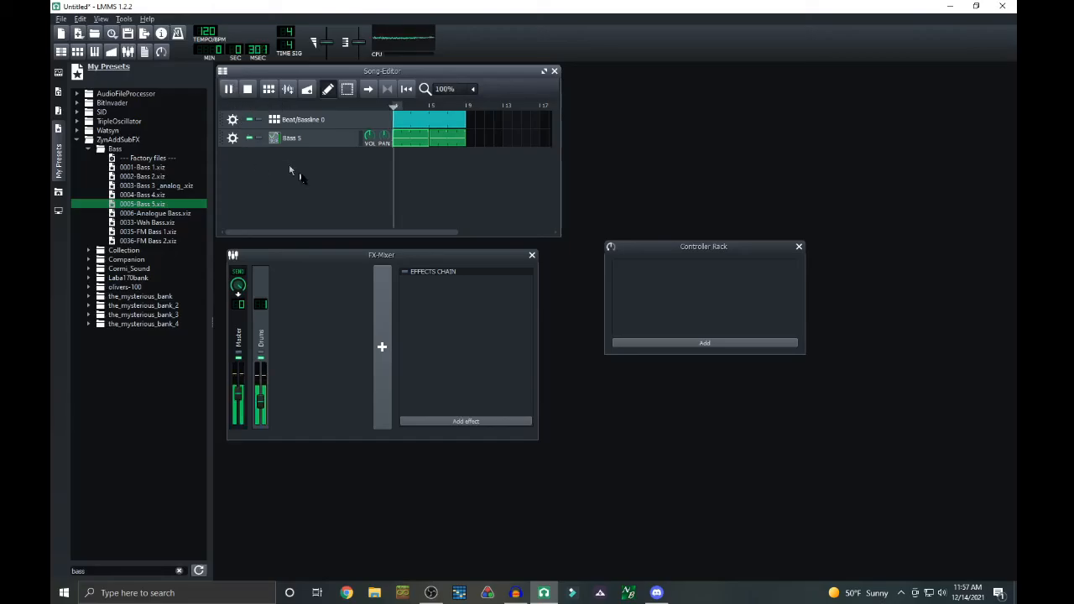